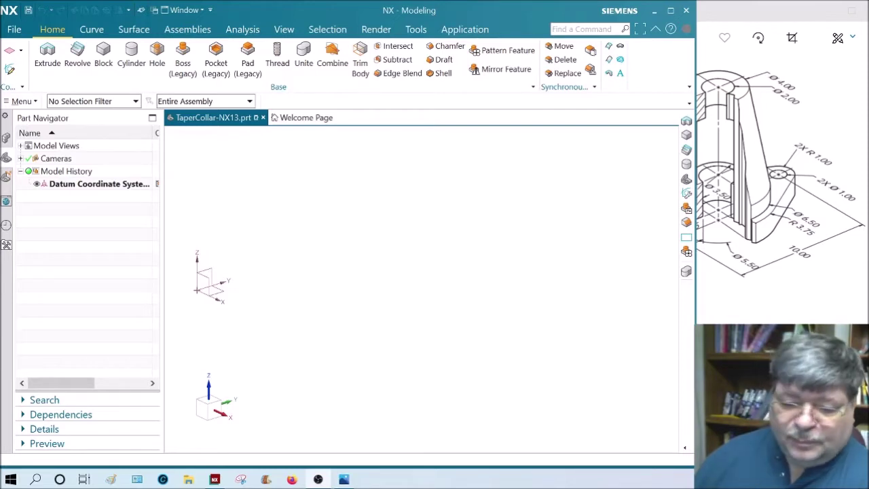
Bring the Taper Collar.PNG reference drawing in front of the empty NX part
click(745, 280)
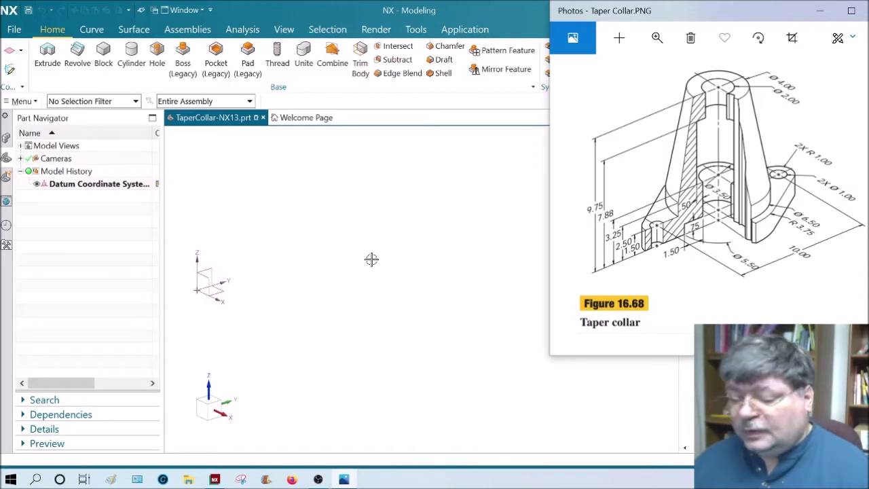
Start an Extrude and sketch its section on the datum XY plane
click(366, 261)
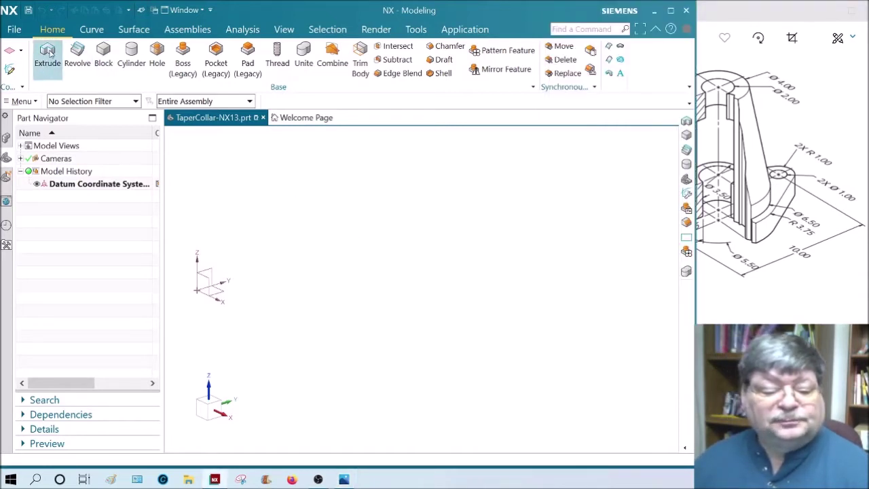
click(47, 55)
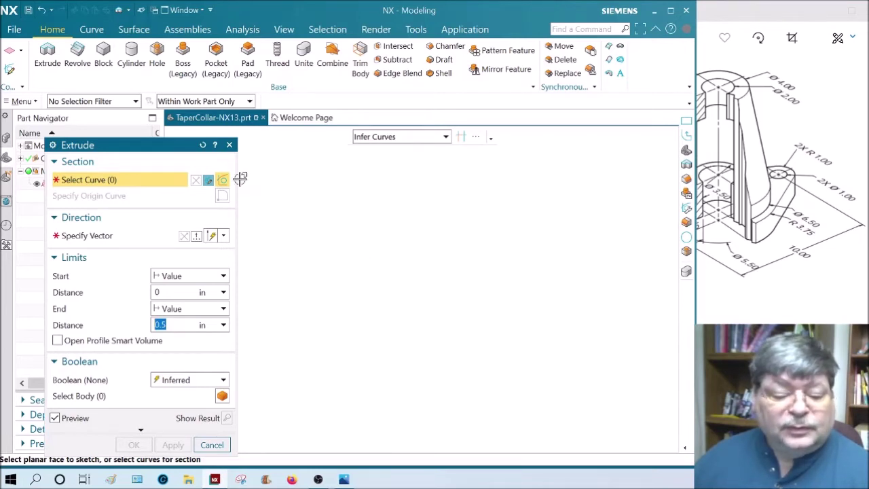
drag(156, 148, 84, 171)
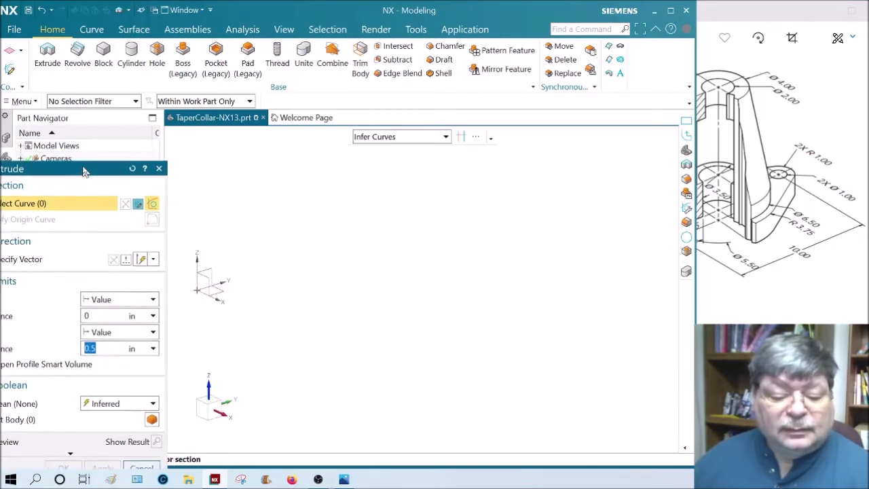
click(213, 289)
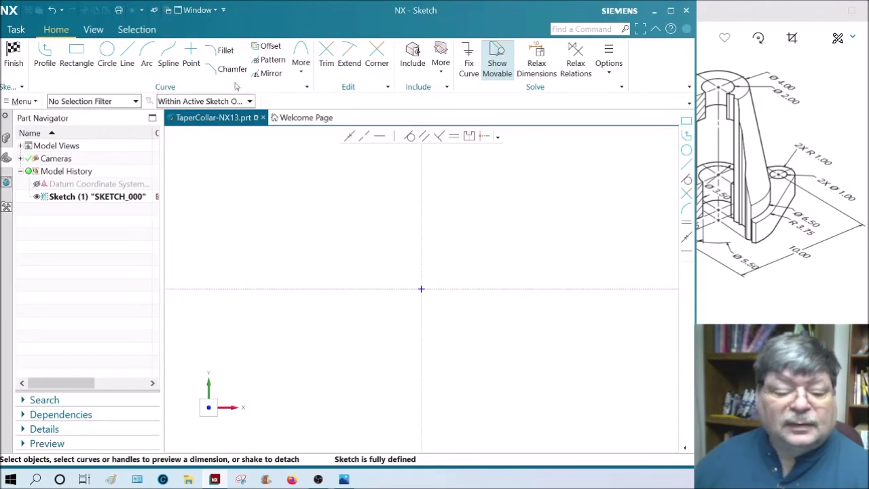
Draw ⌀1 circles centred on the horizontal sketch axis
click(107, 54)
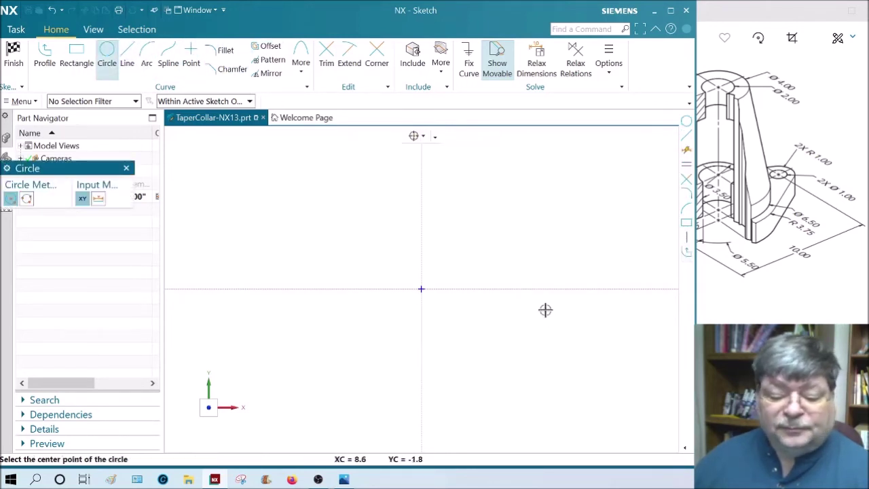
click(529, 288)
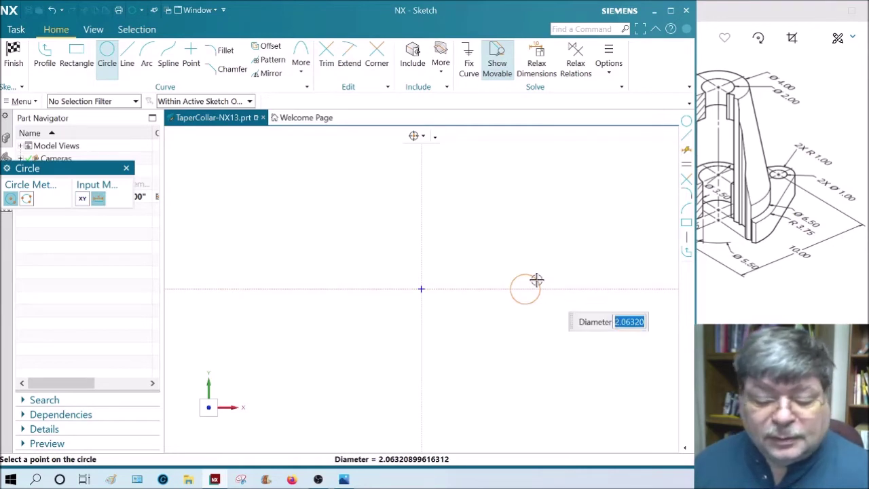
text(1)
key(Return)
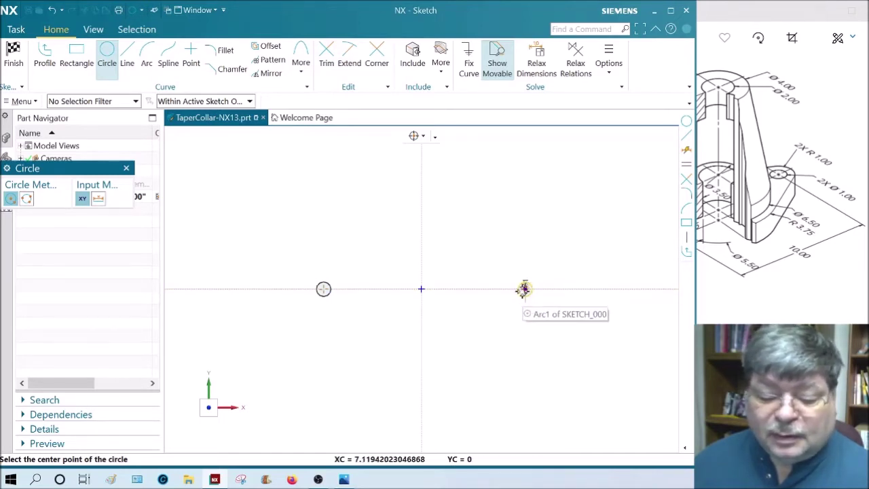
click(525, 288)
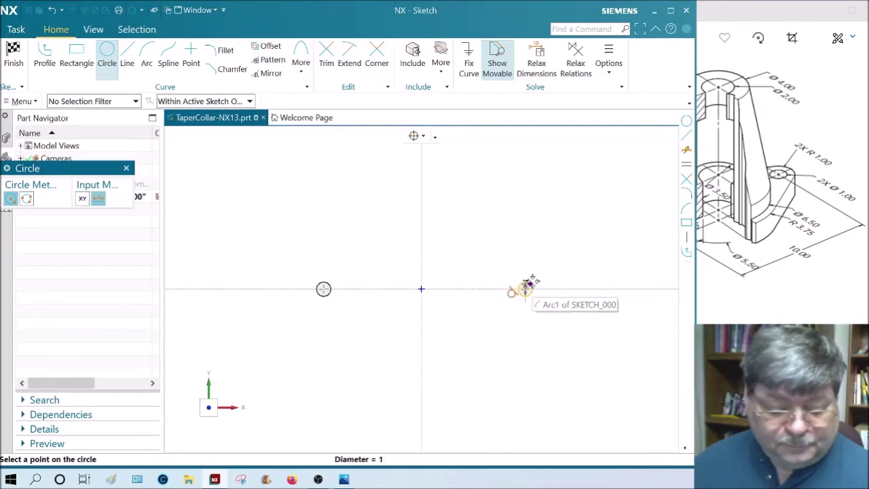
key(Return)
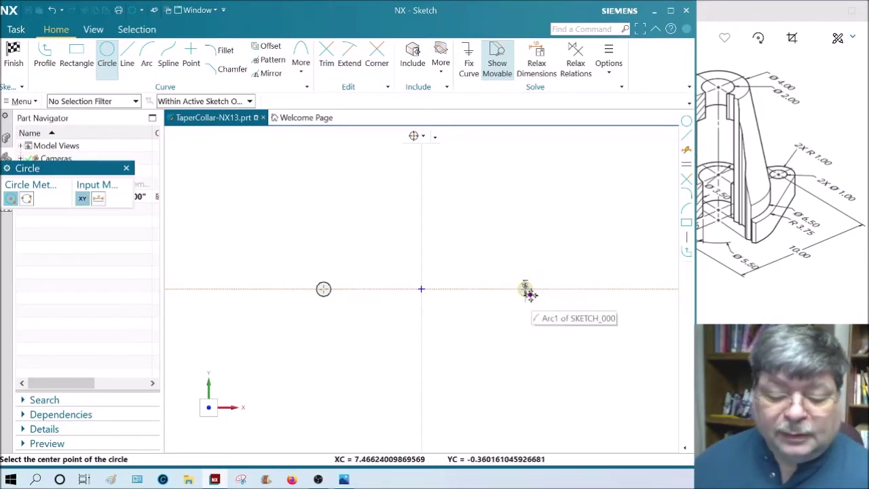
scroll(526, 285, up, 2)
scroll(522, 283, up, 4)
key(Escape)
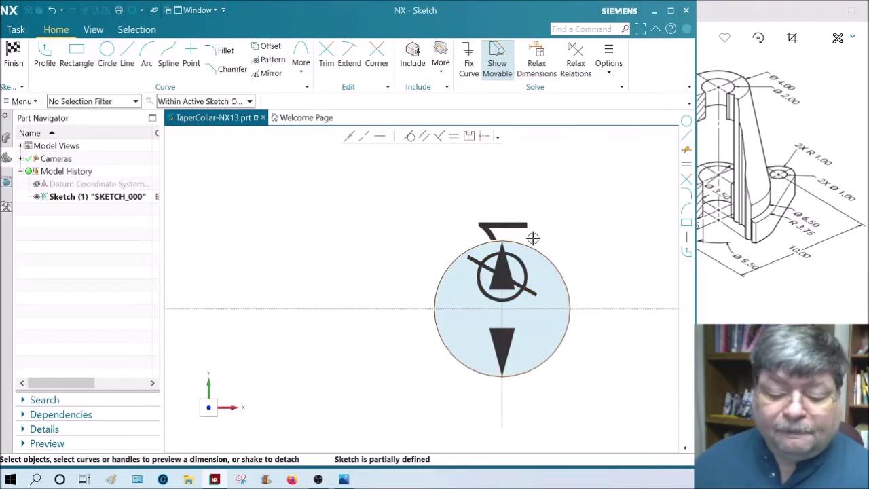
Add a ⌀1 diameter dimension to the right circle, placed upper right
click(521, 226)
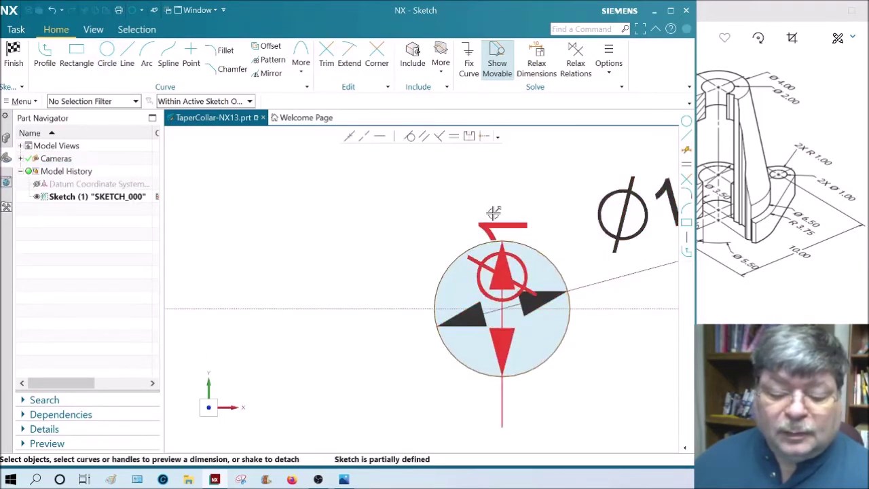
click(392, 220)
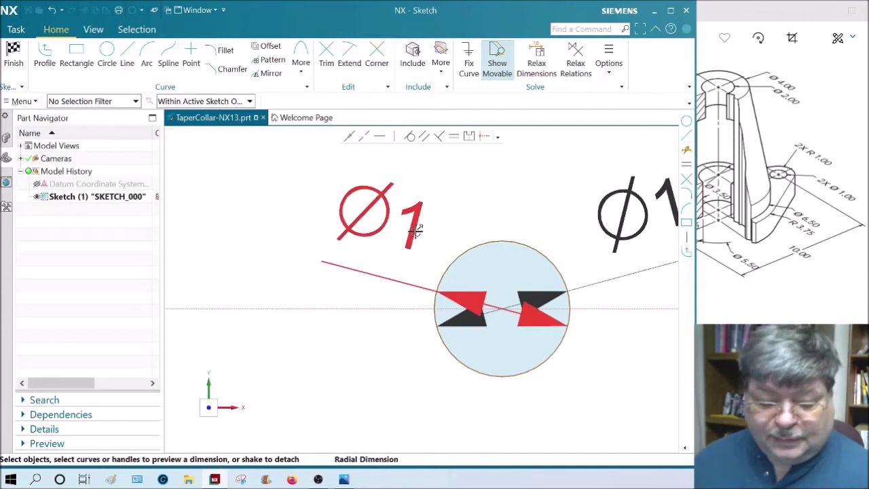
click(53, 10)
click(53, 10)
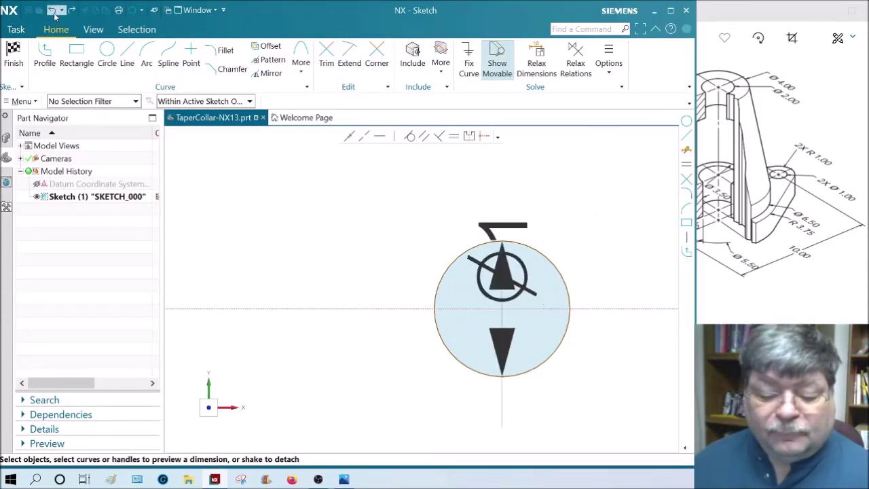
click(509, 242)
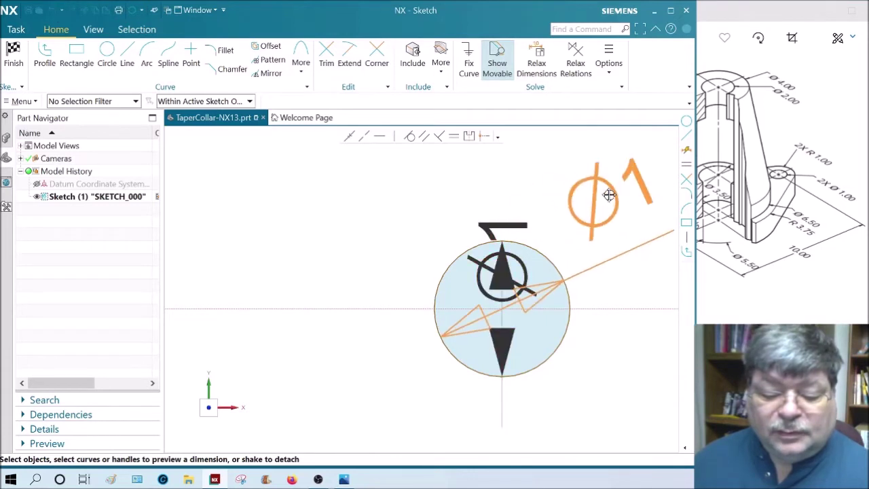
click(573, 197)
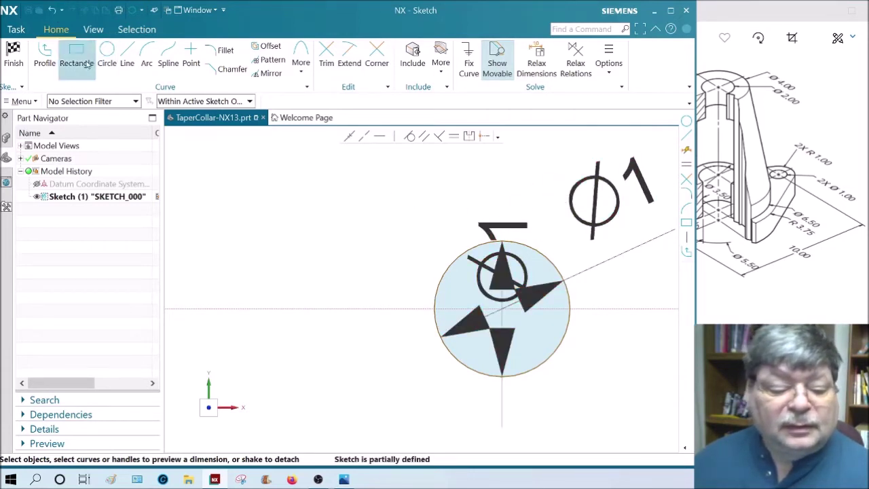
Draw a concentric ⌀2 circle around the right ⌀1 circle
click(107, 55)
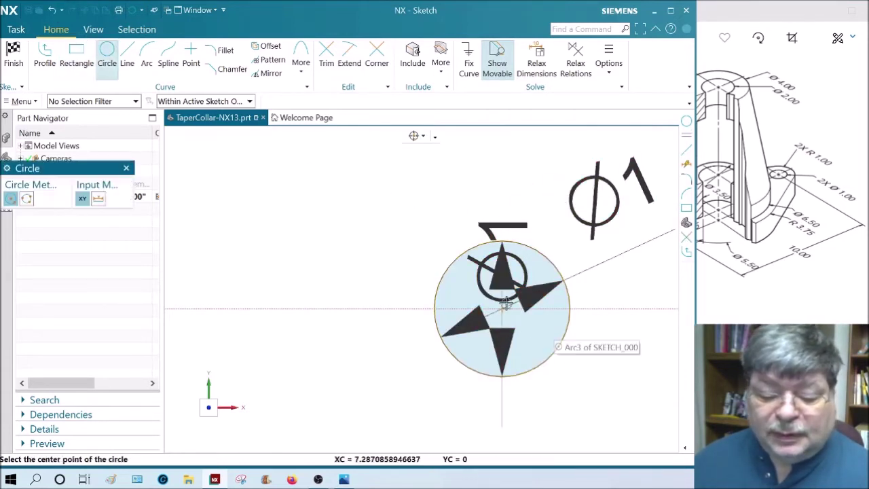
click(502, 307)
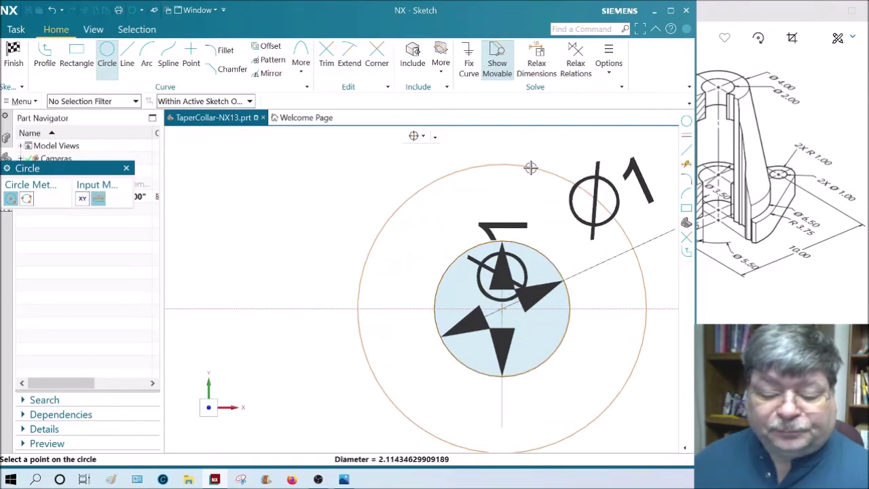
text(2)
key(Return)
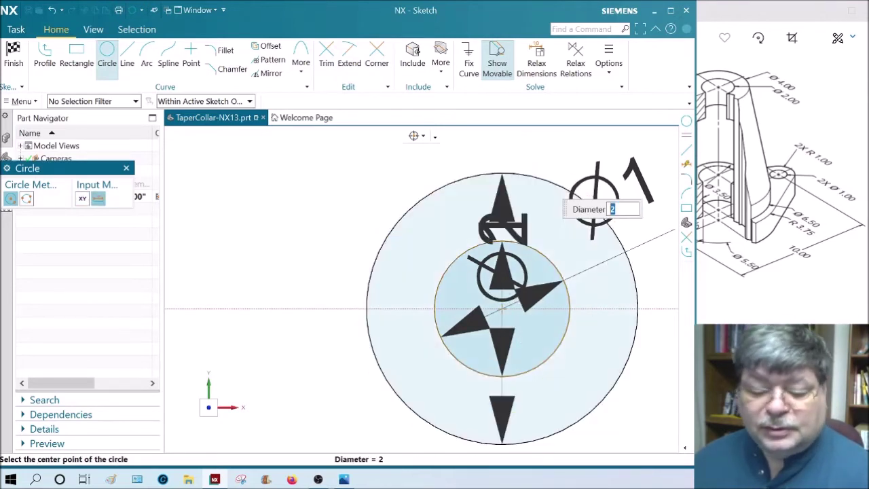
key(Escape)
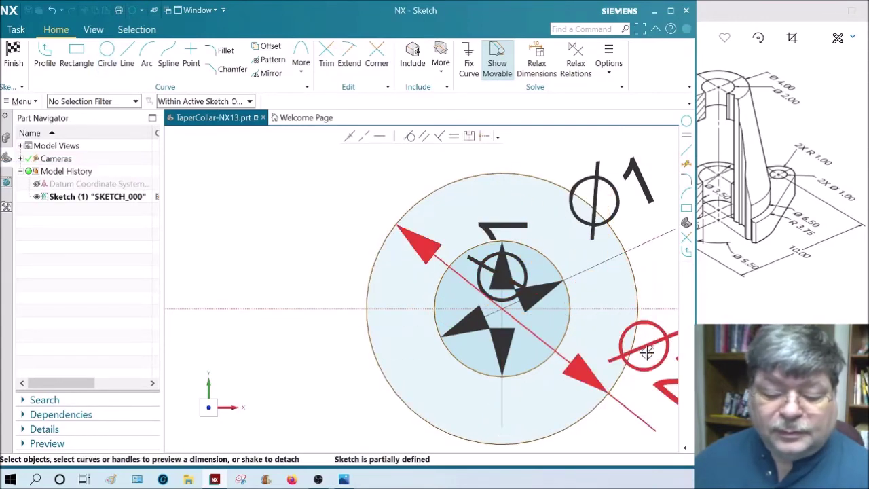
scroll(534, 359, down, 6)
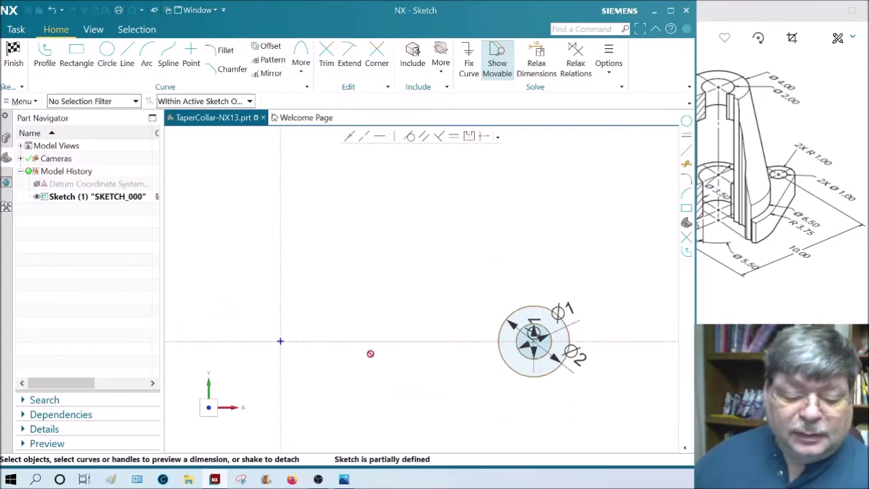
Draw a ⌀2 circle concentric with the left lug's inner circle
scroll(466, 351, down, 3)
scroll(256, 351, up, 4)
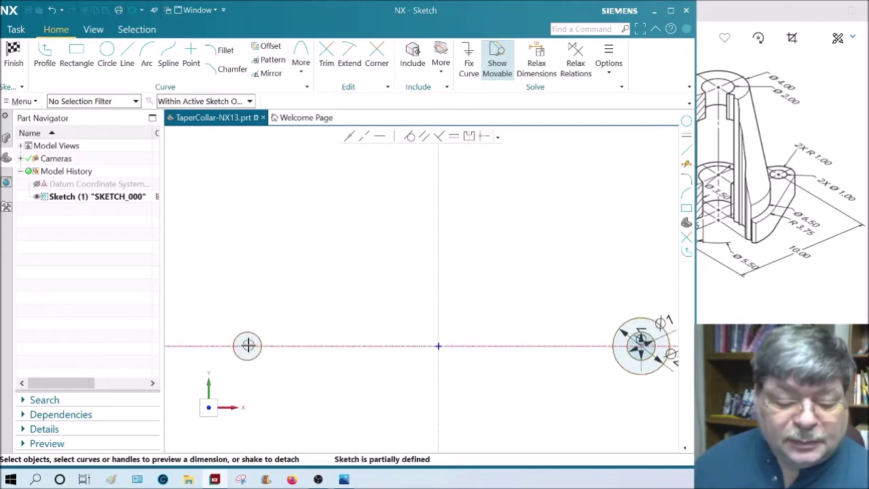
click(106, 63)
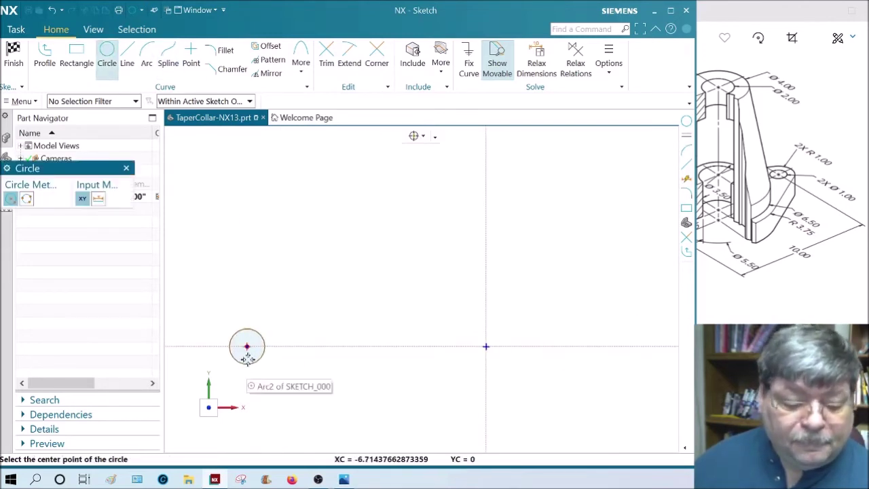
click(246, 347)
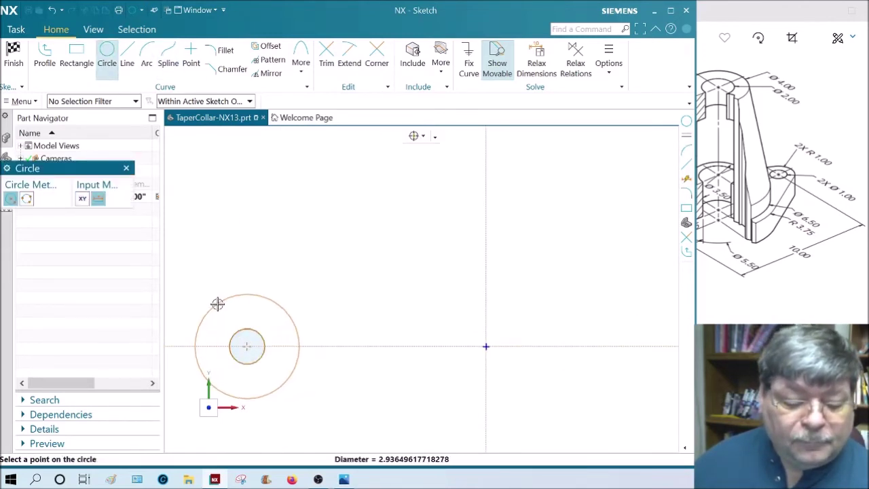
click(220, 309)
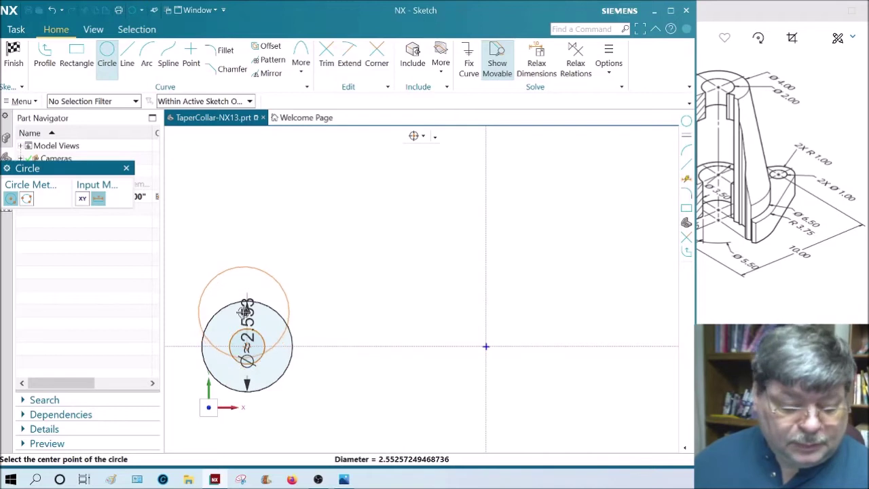
key(Escape)
drag(246, 310, 226, 264)
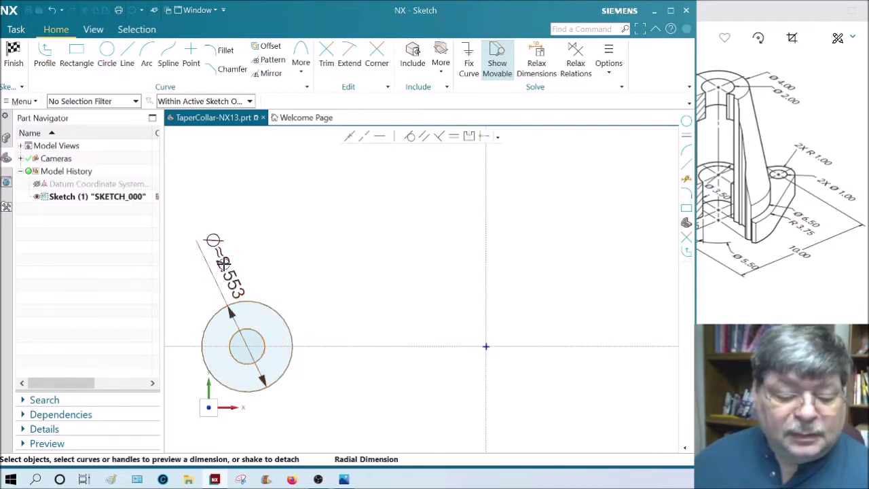
click(223, 263)
text(2)
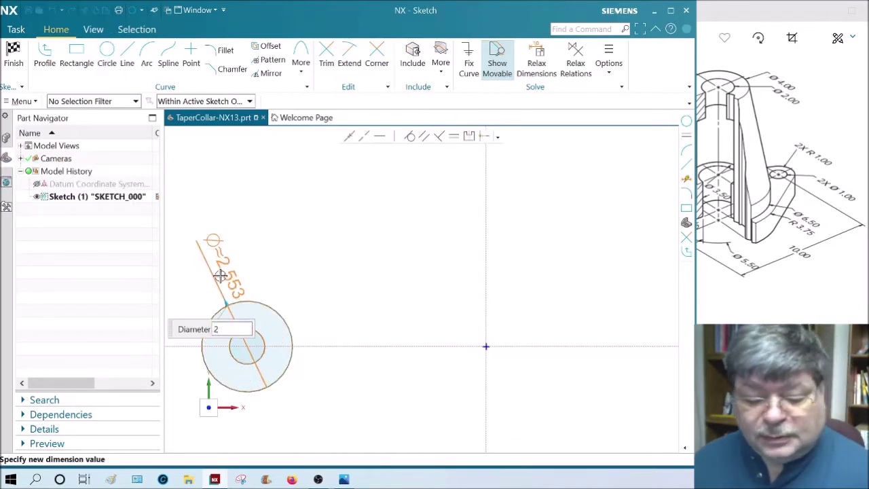
key(Return)
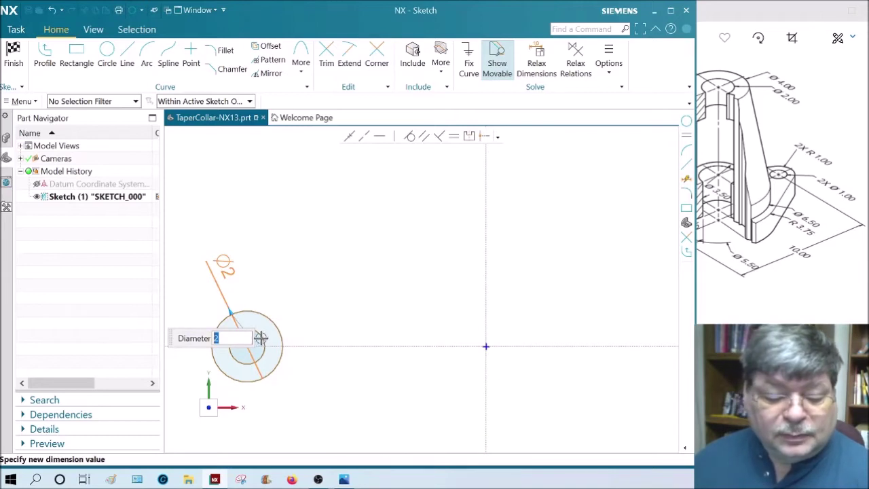
middle_click(260, 332)
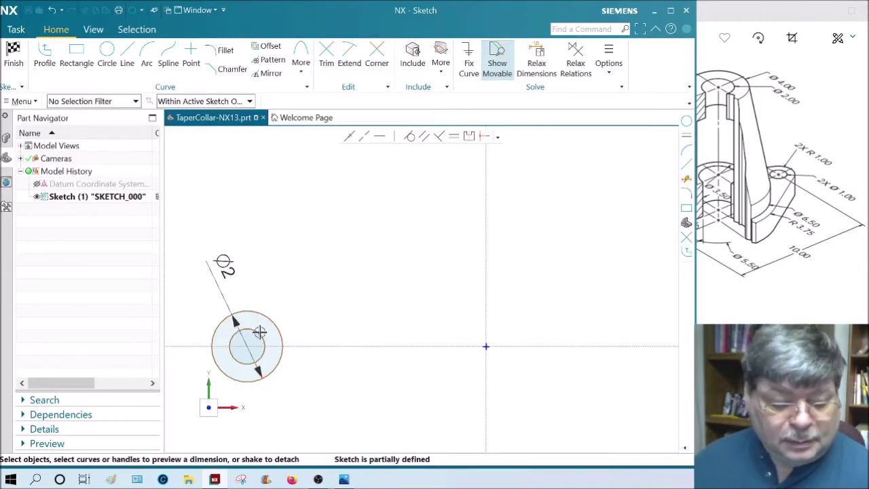
Dimension the left lug's inner circle at ⌀1 with Rapid Dimension
click(260, 332)
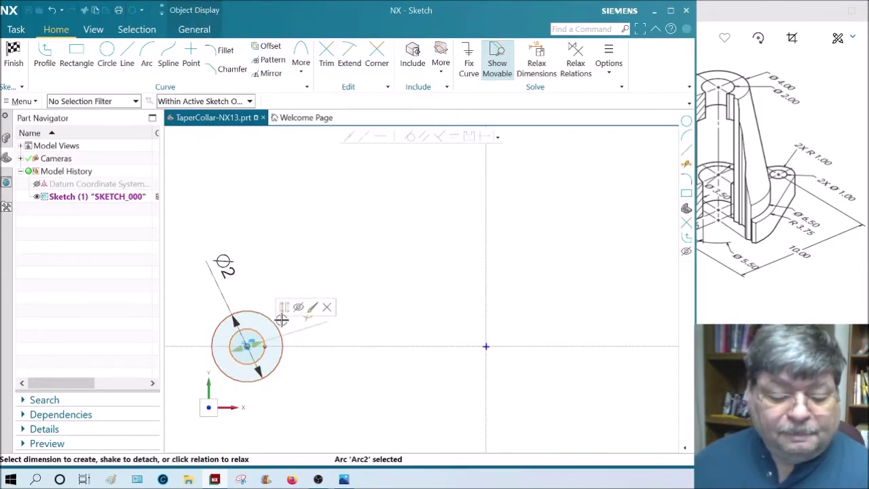
key(d)
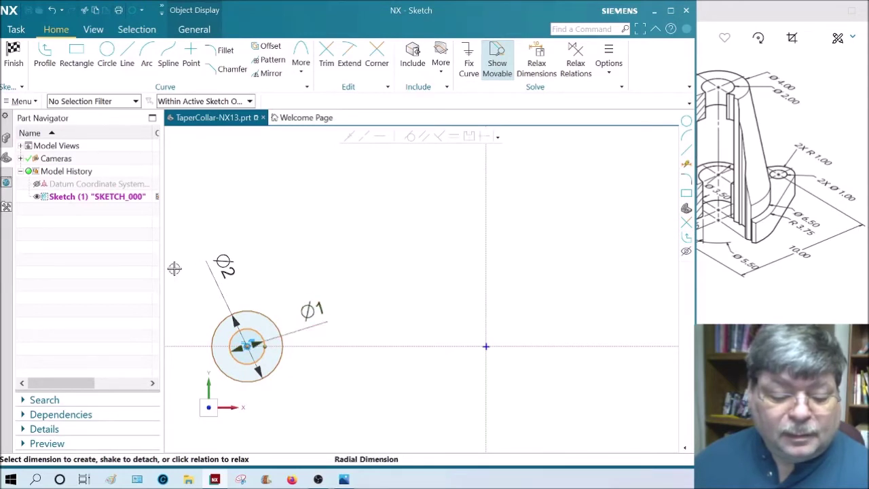
click(196, 285)
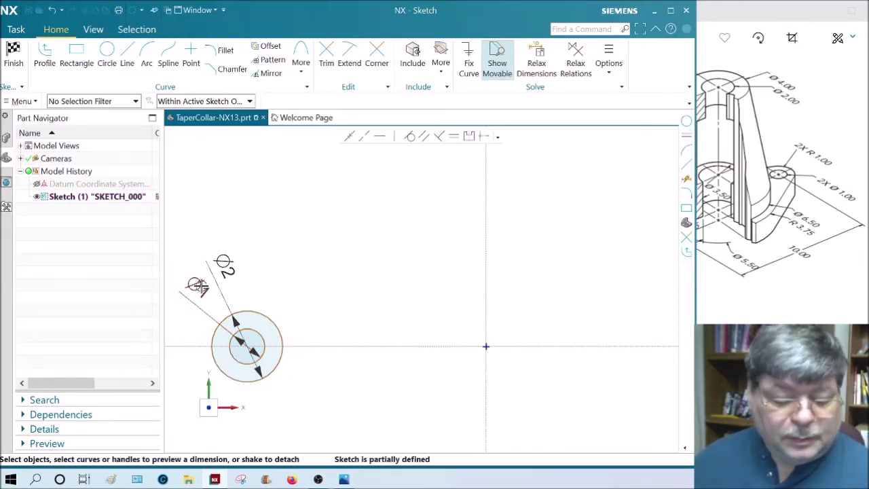
scroll(401, 378, down, 2)
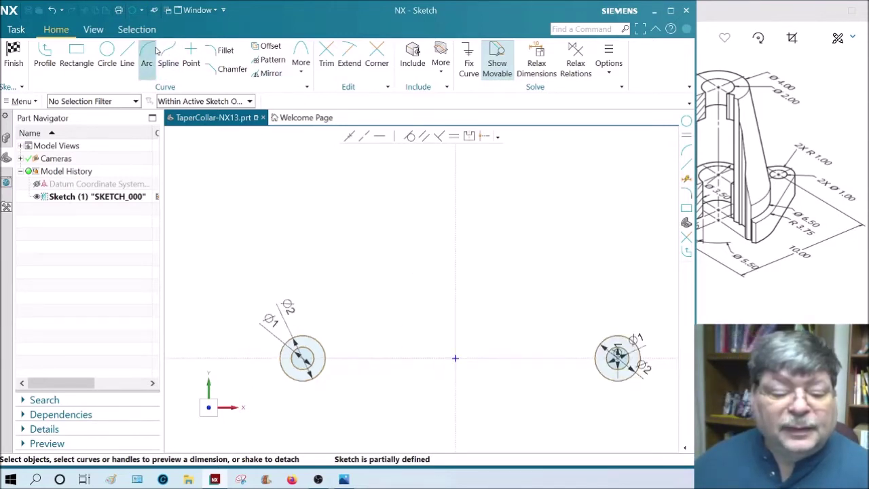
Draw a ⌀7.5 circle (3.75*2) centred on the sketch origin
click(106, 55)
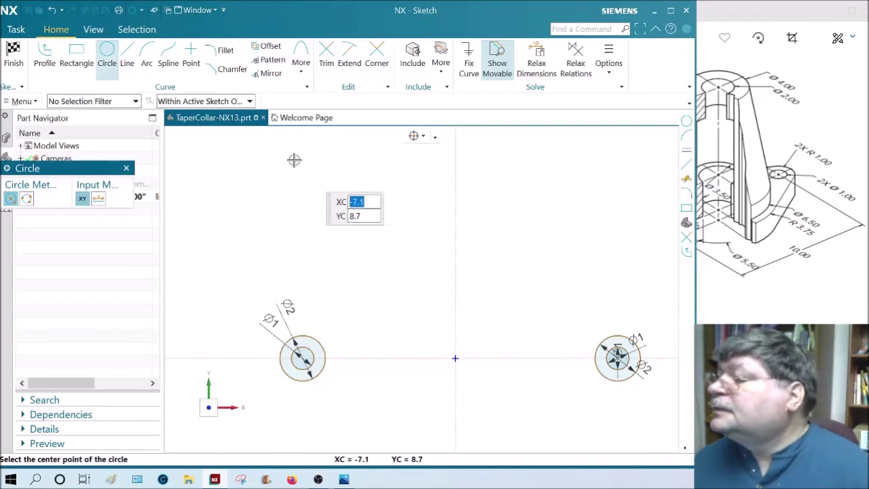
click(706, 272)
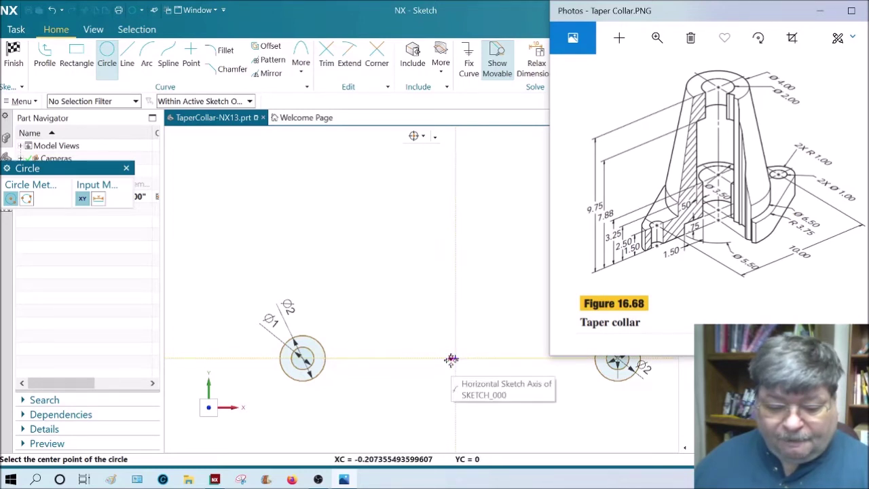
click(114, 61)
click(115, 62)
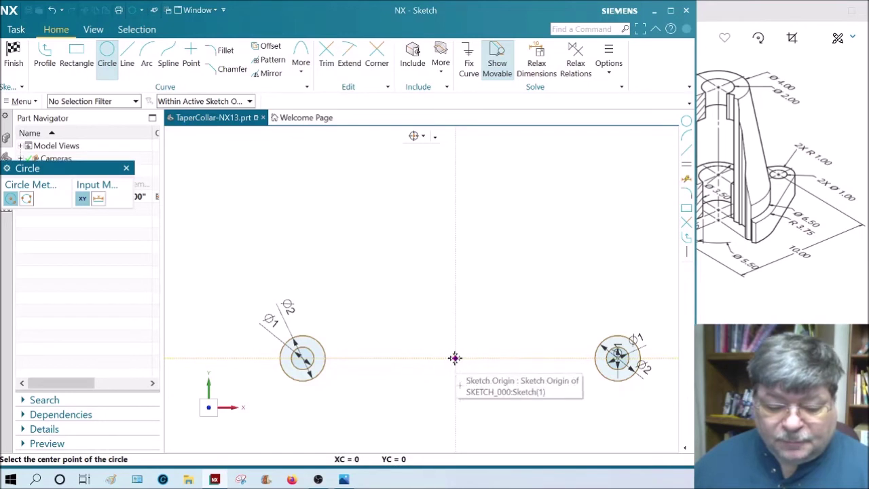
click(455, 358)
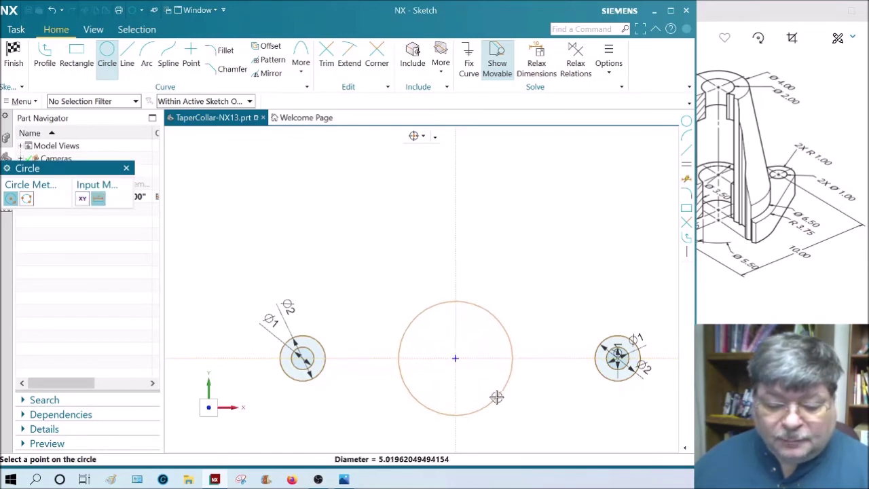
mouse_move(496, 397)
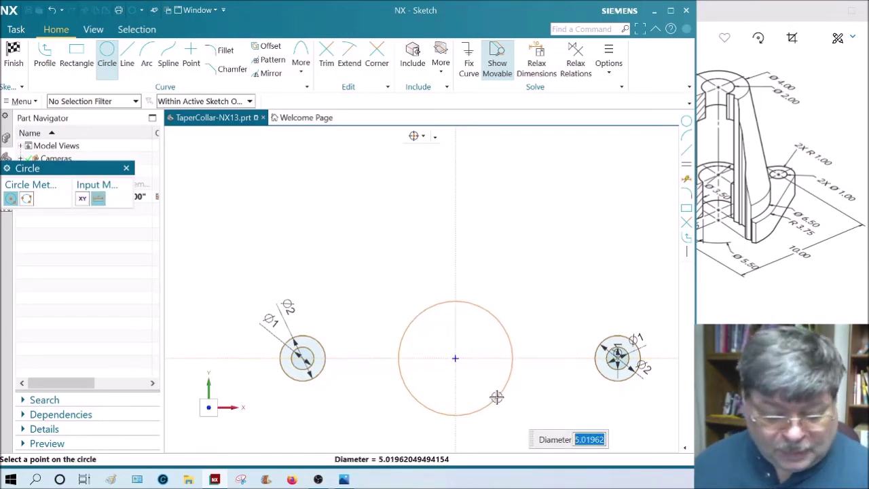
text(3.75*2)
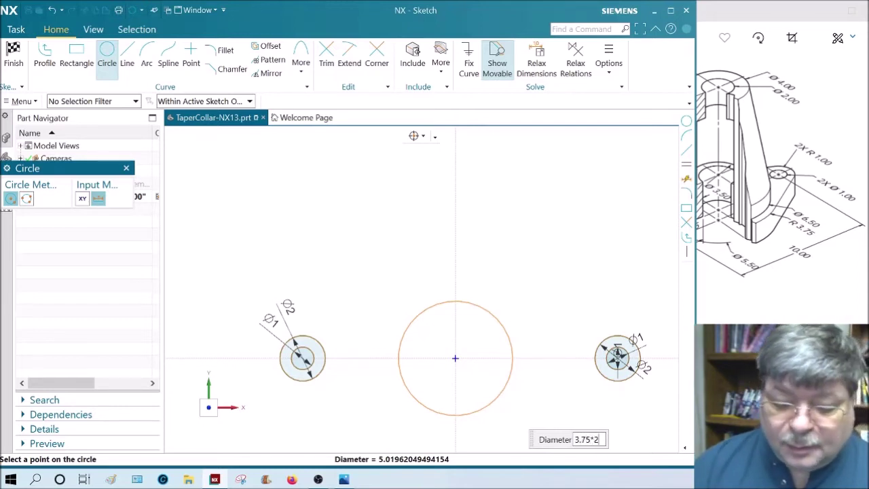
key(Return)
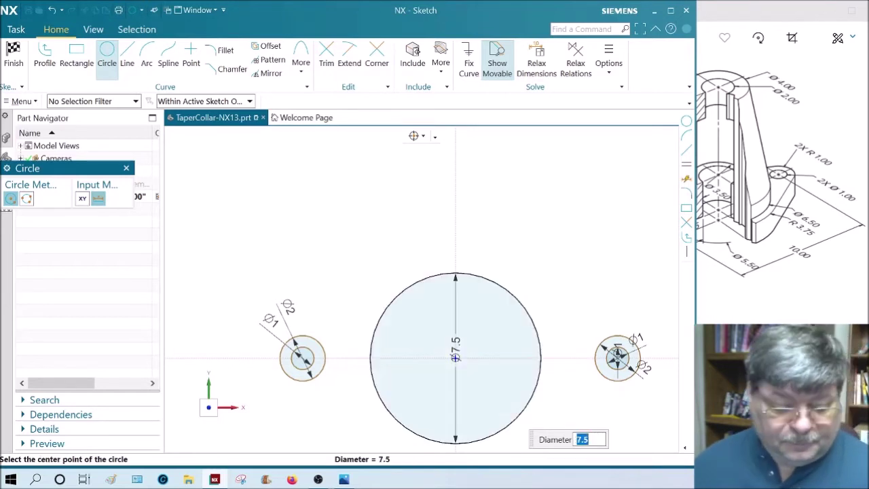
key(Escape)
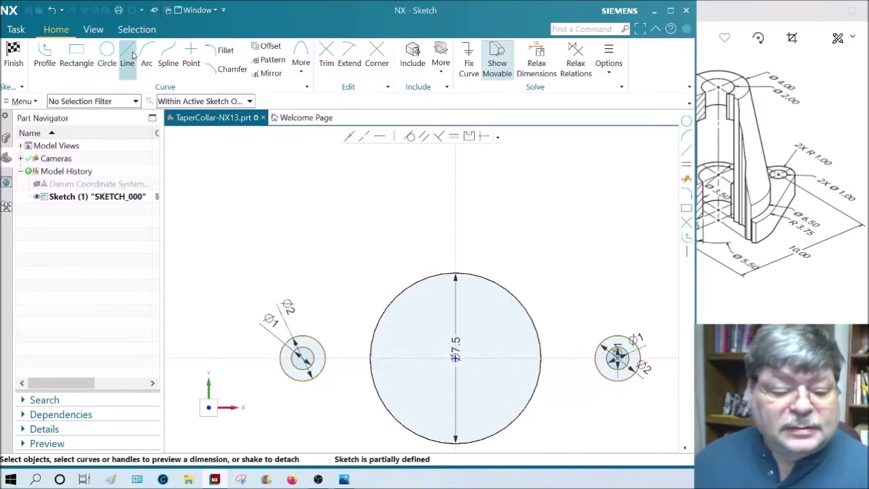
Draw the two upper tangent lines from the ⌀7.5 circle to both lug circles
click(129, 58)
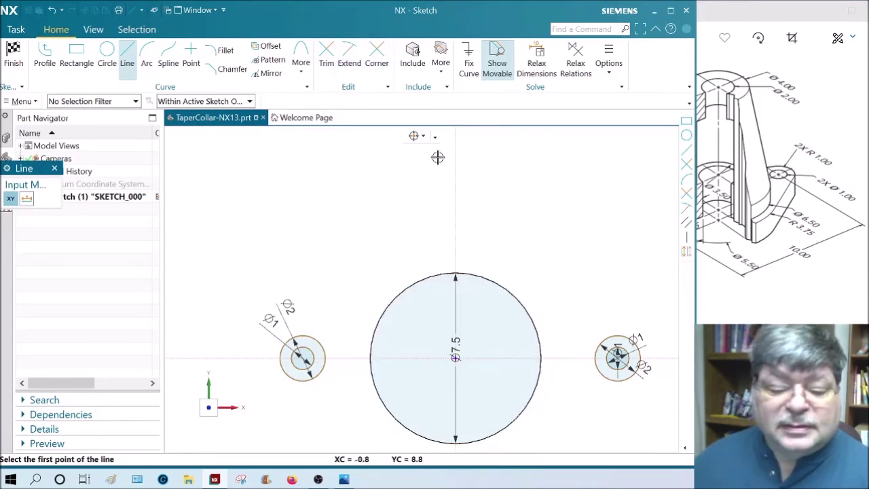
click(424, 138)
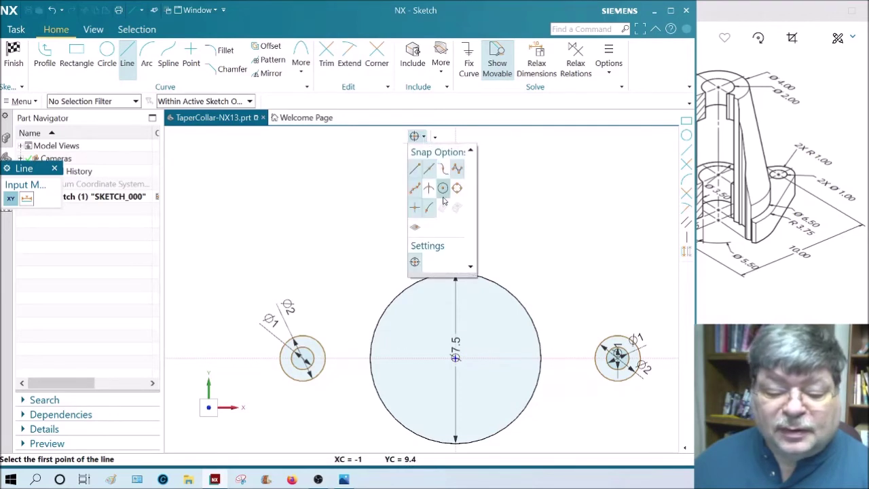
click(500, 284)
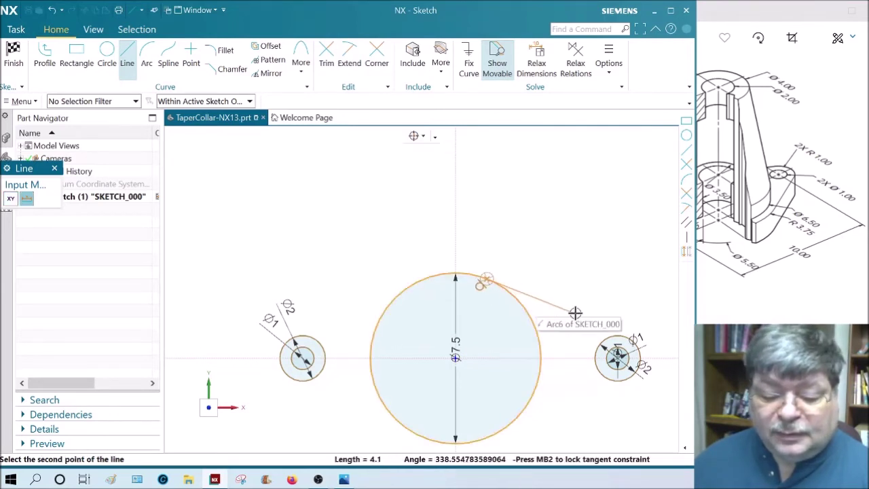
click(614, 350)
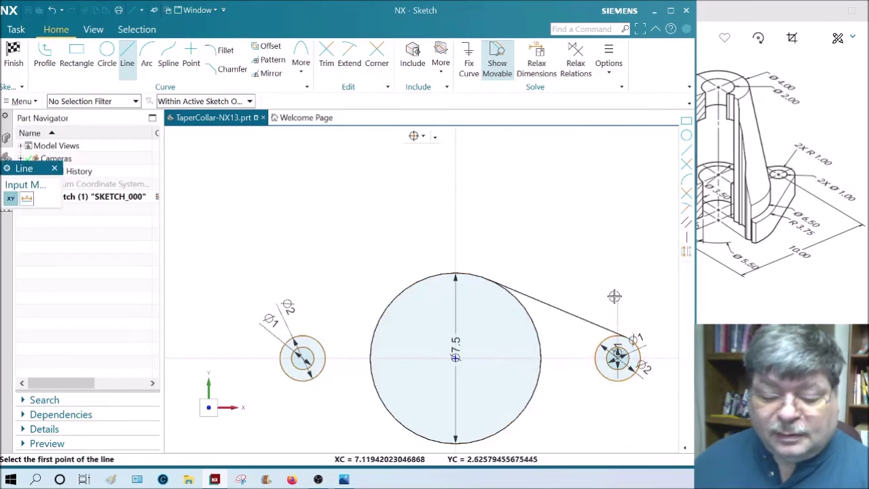
click(414, 285)
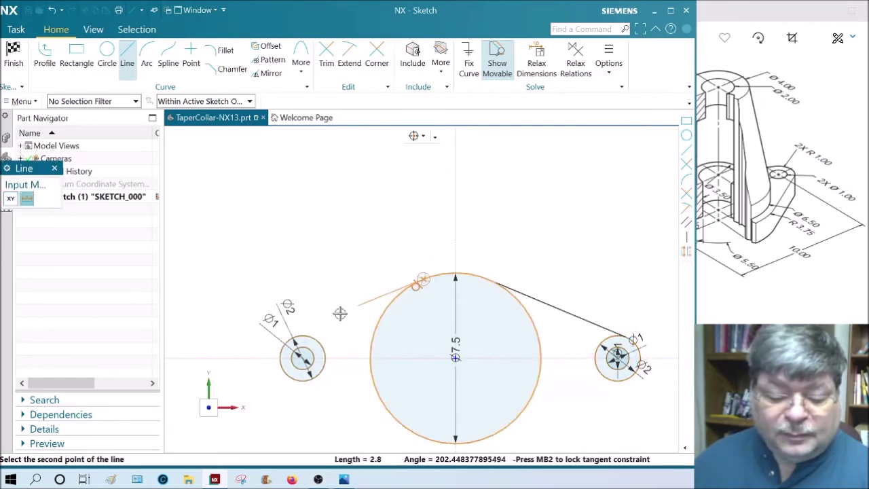
click(302, 337)
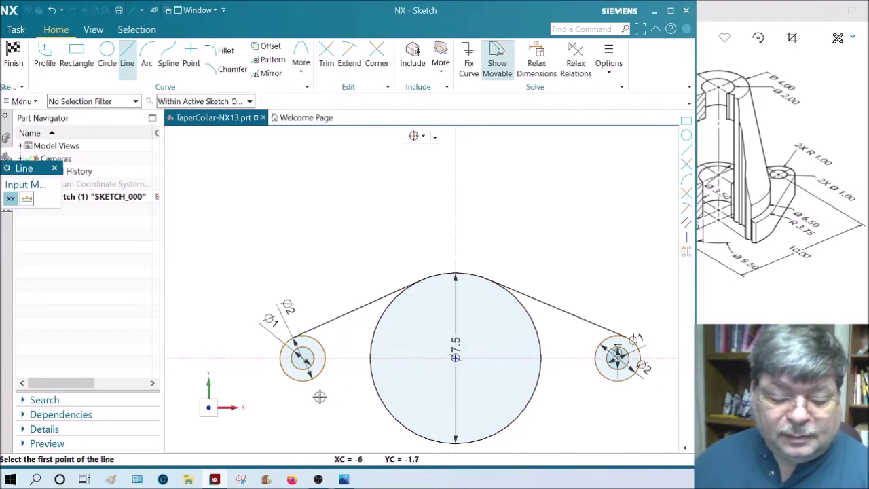
Draw the two lower tangent lines joining the big circle to both lugs
click(302, 381)
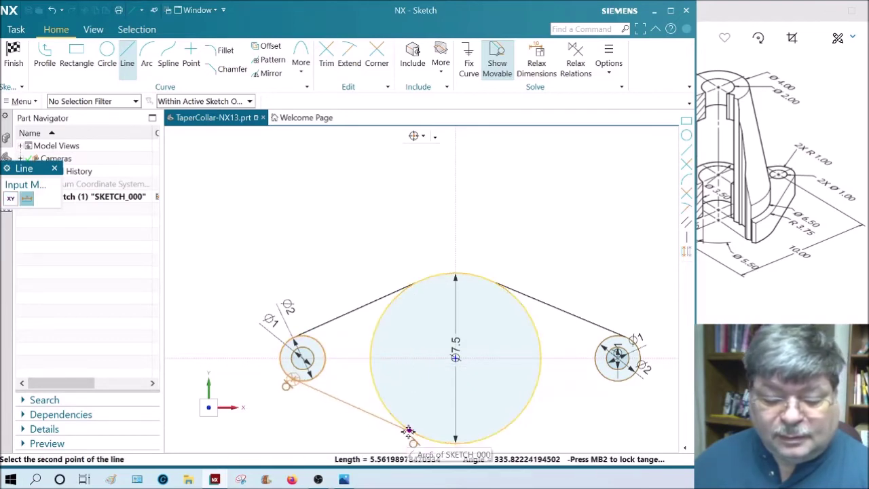
click(407, 431)
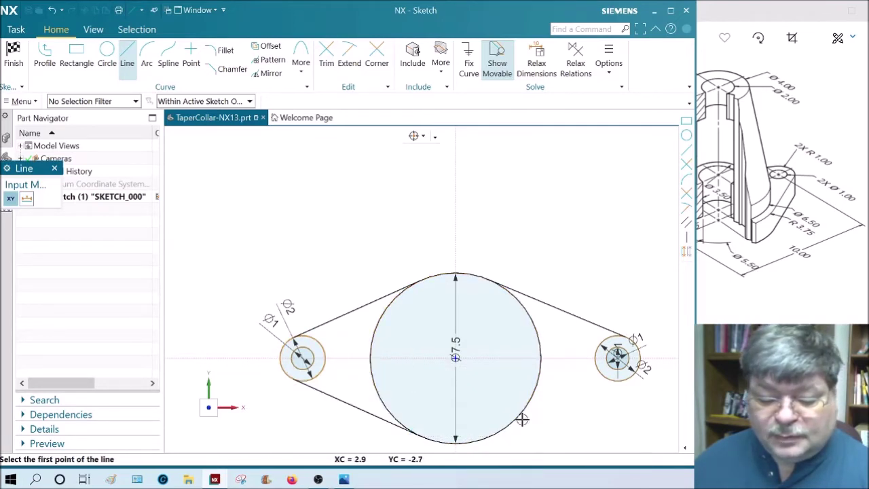
click(521, 420)
key(Escape)
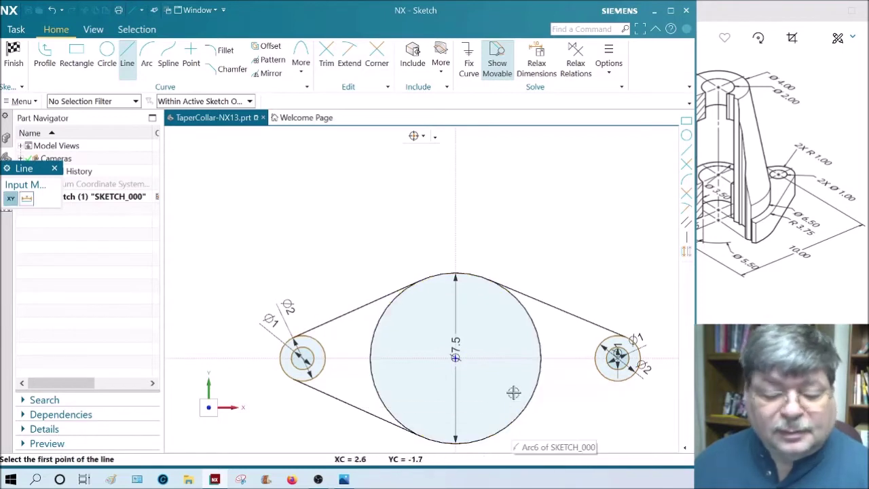
key(Escape)
click(127, 60)
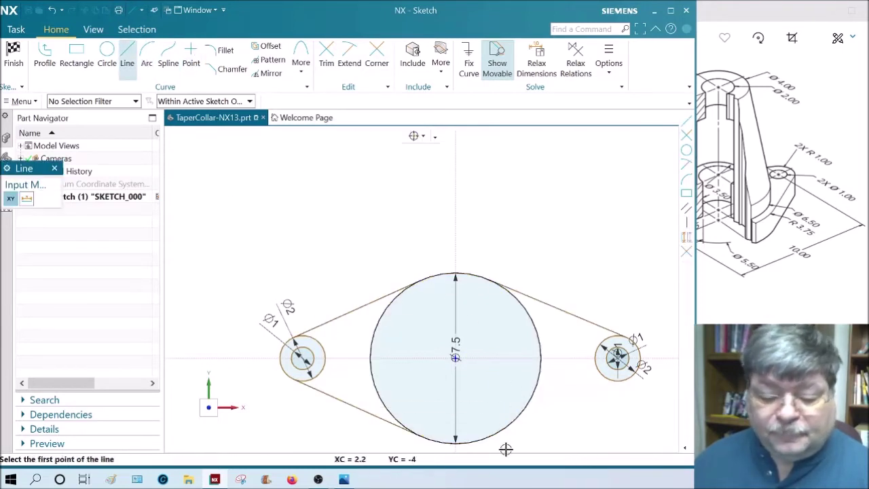
click(506, 428)
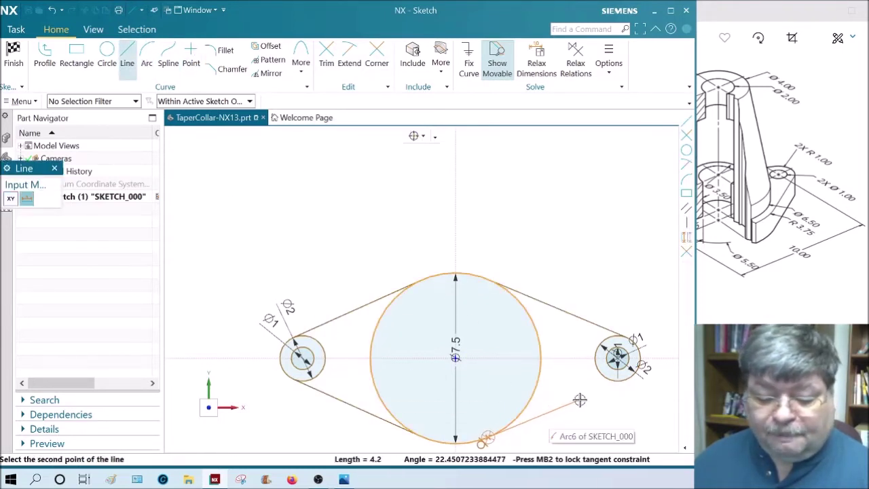
click(628, 378)
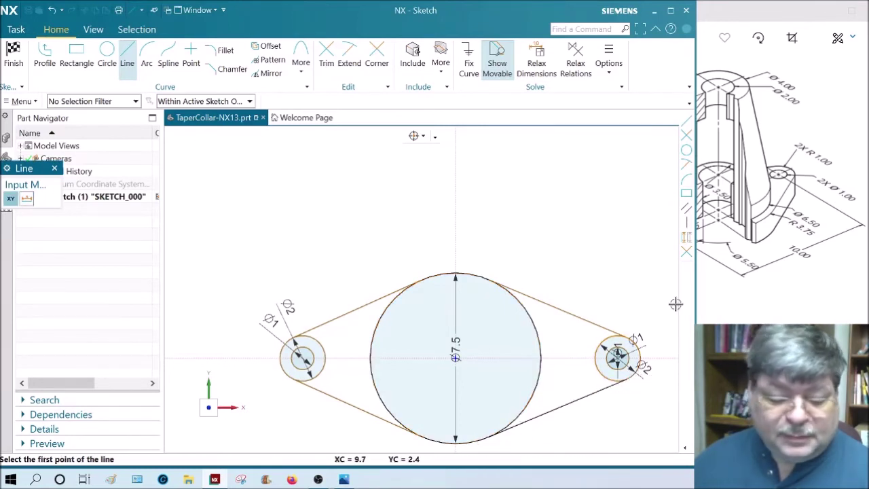
key(Escape)
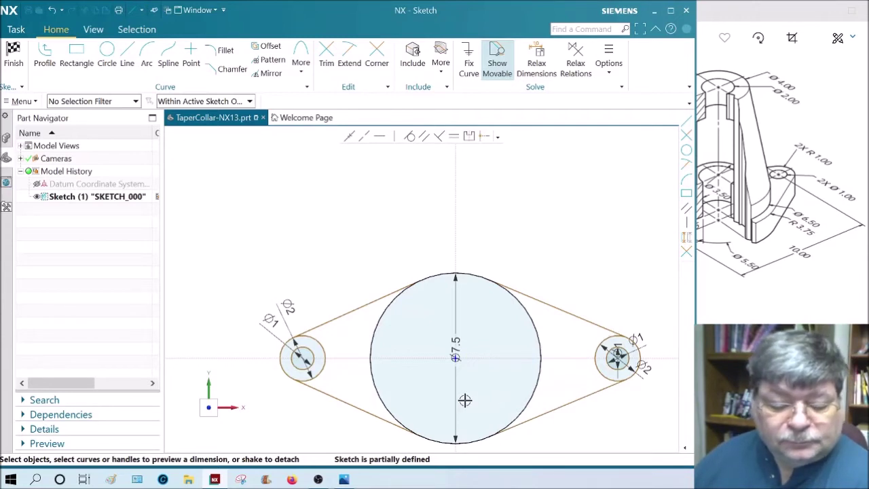
Trim the inner parts of the lug circles and swing the ⌀7.5 dimension diagonally
click(326, 58)
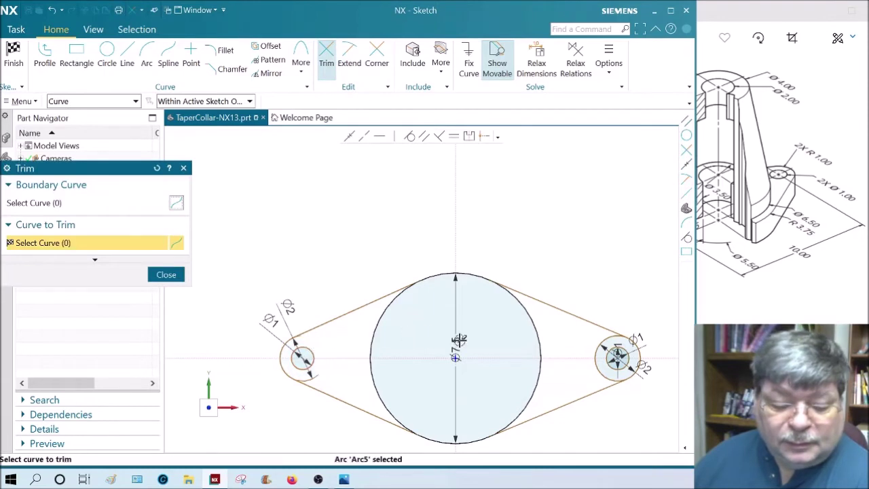
click(594, 347)
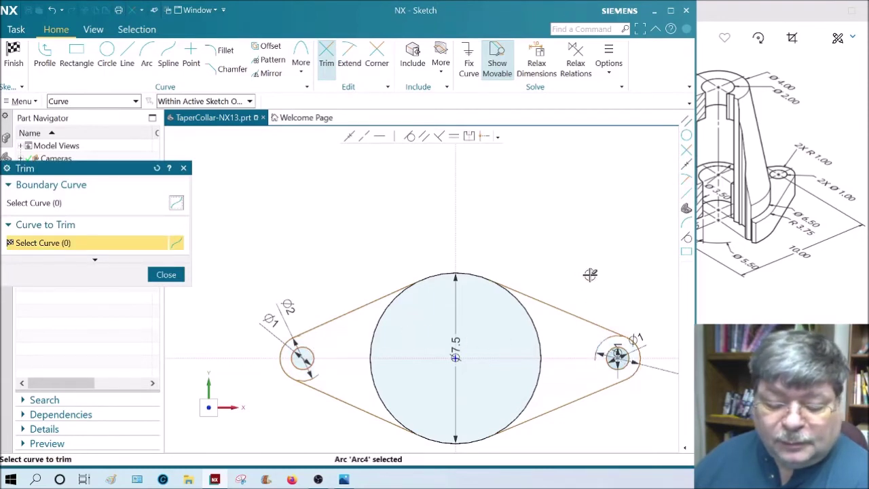
key(Escape)
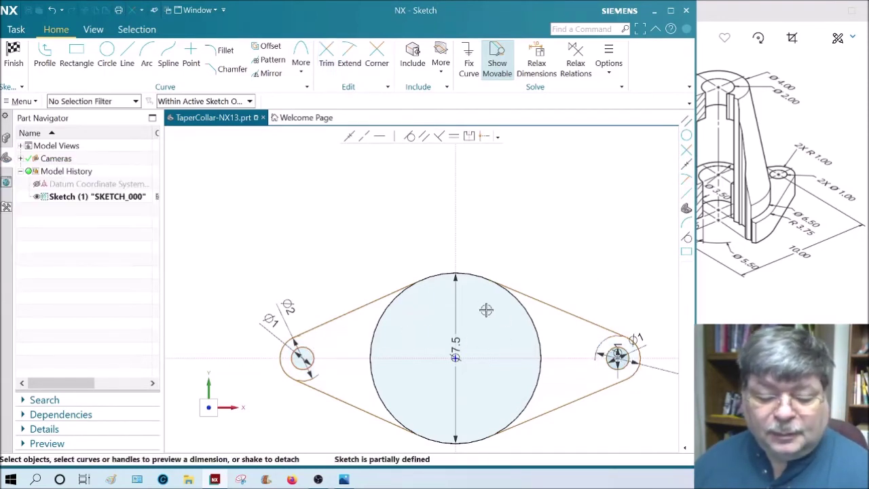
drag(468, 285, 520, 240)
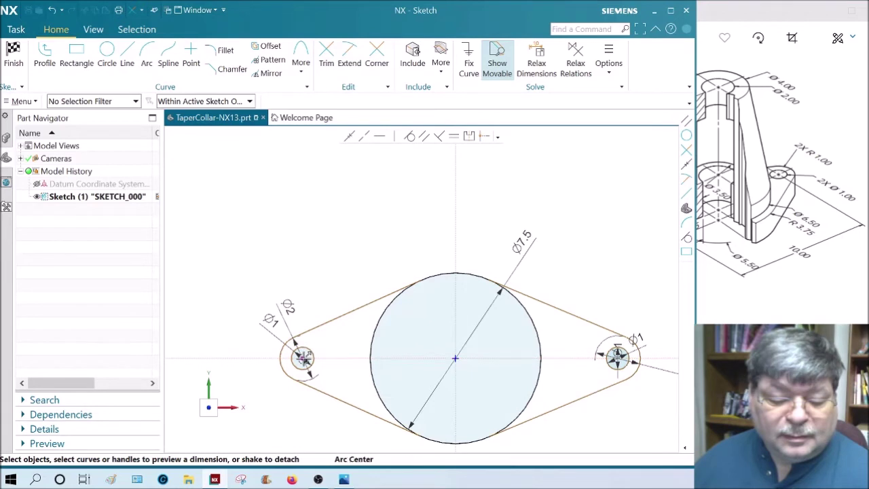
Dimension the left hole centre 5 horizontally from the vertical sketch axis, replacing 6.714
click(302, 357)
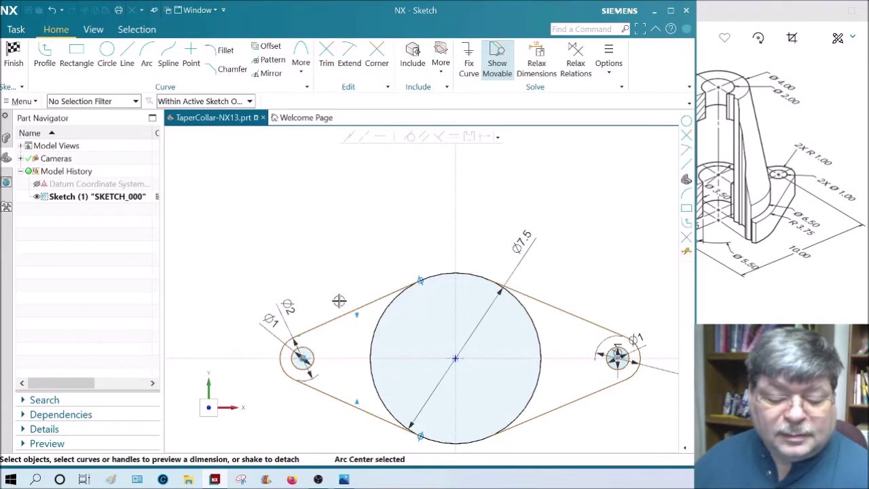
click(456, 240)
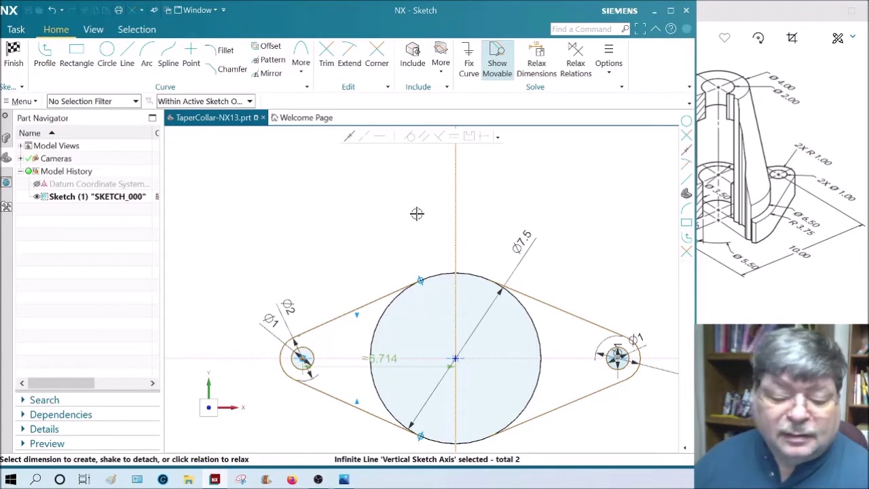
key(Escape)
click(453, 201)
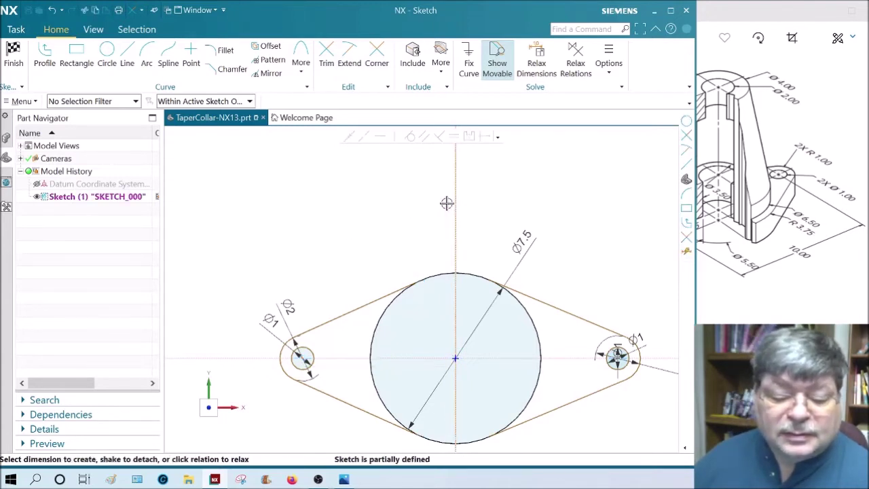
key(Escape)
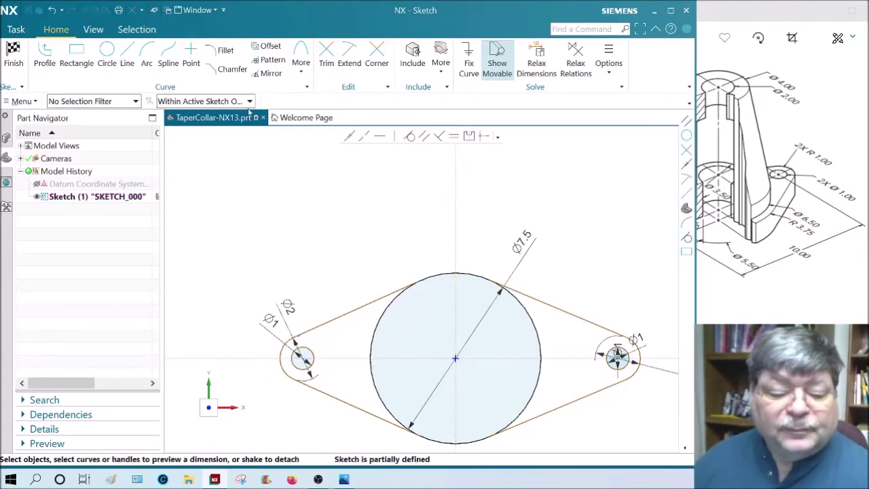
click(456, 246)
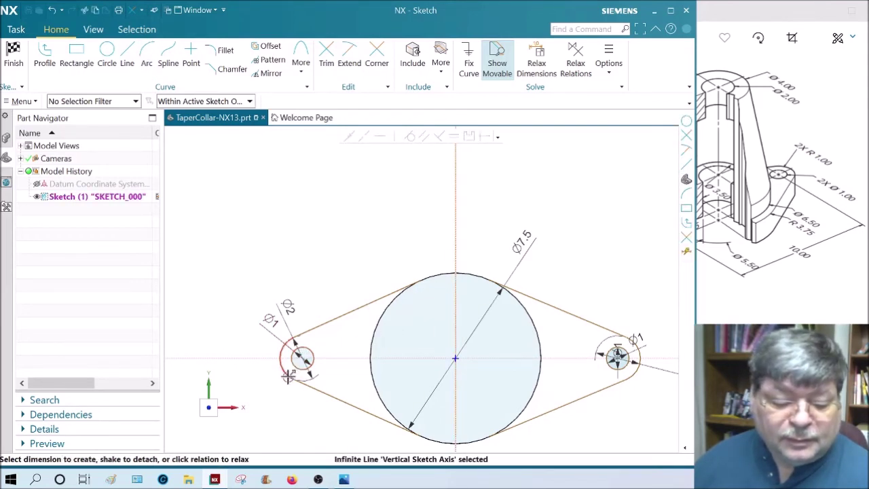
click(303, 358)
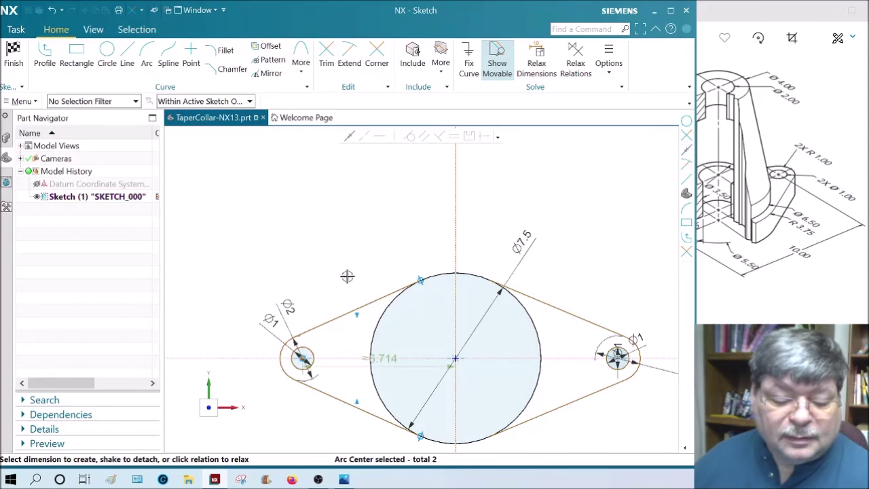
click(373, 233)
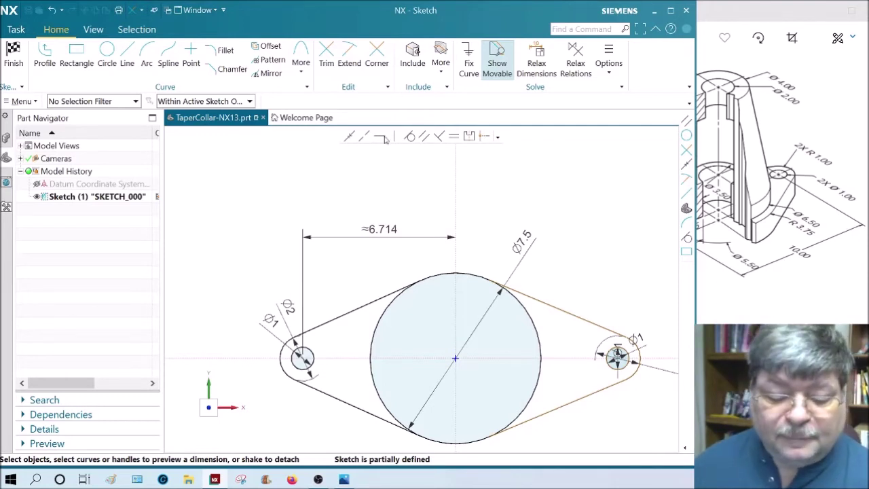
double_click(384, 231)
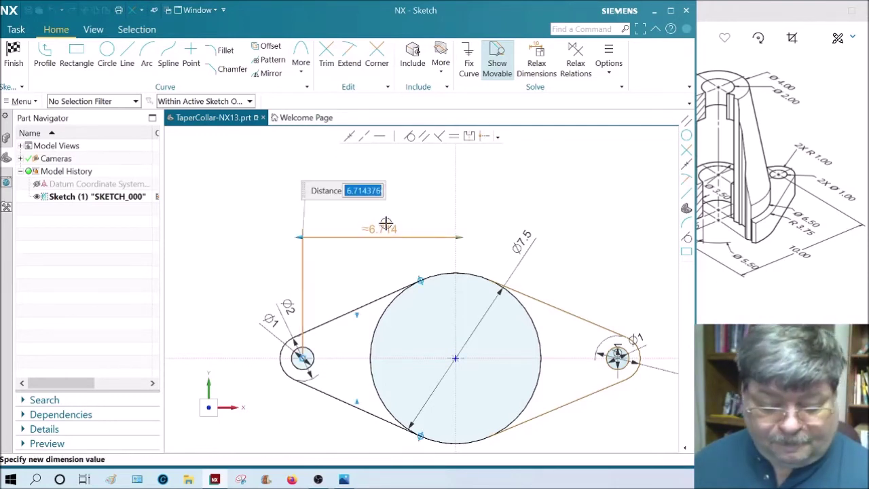
text(5)
key(Return)
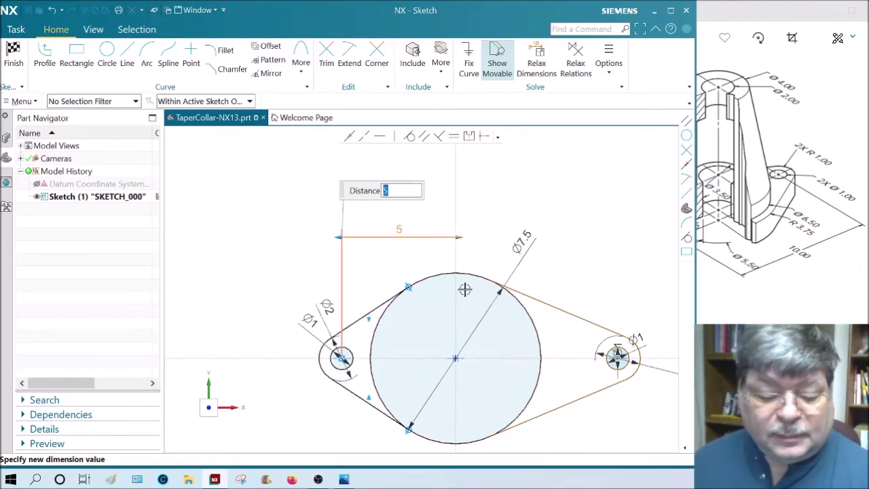
key(Escape)
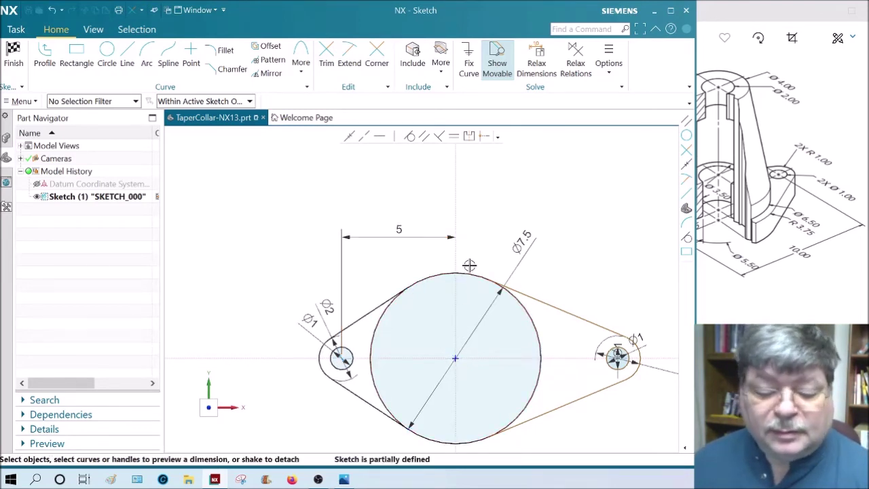
Reposition the right hole's Ø1 dimension above the hole
click(456, 215)
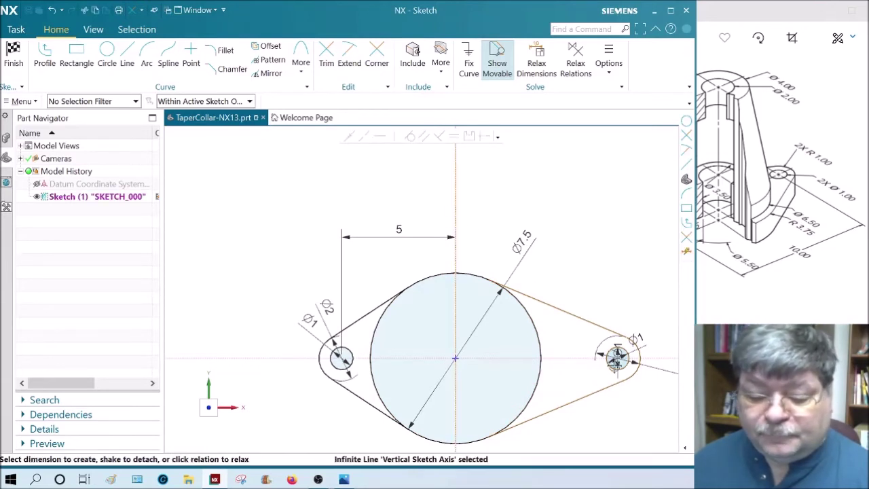
click(618, 358)
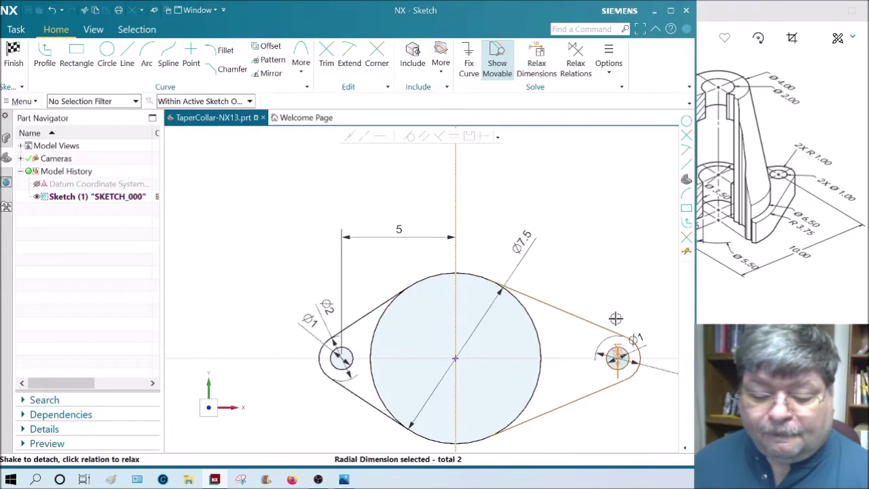
key(Escape)
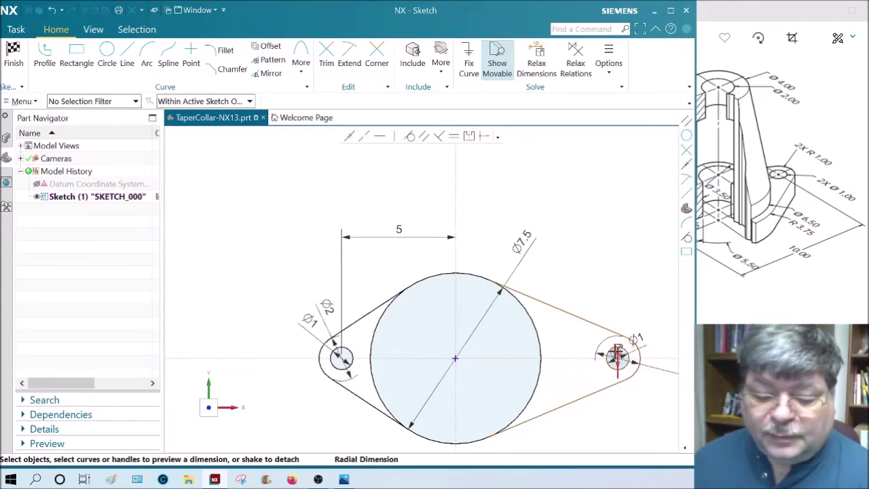
drag(647, 382, 659, 398)
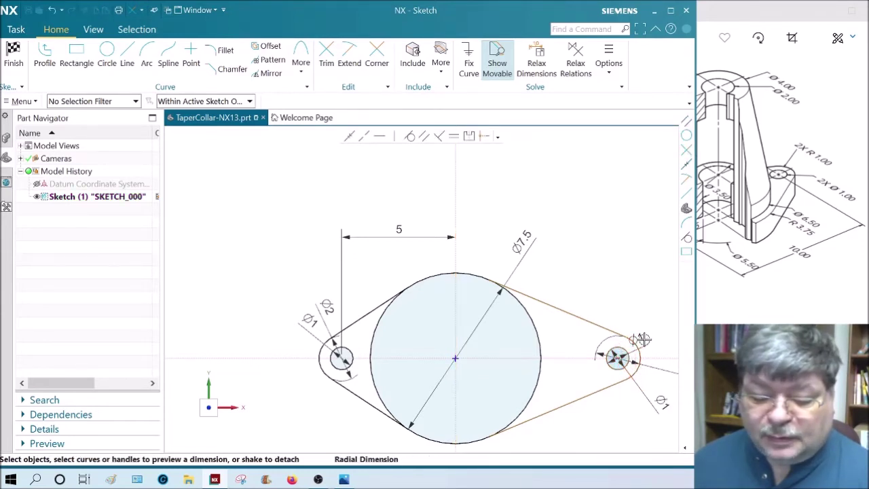
click(667, 311)
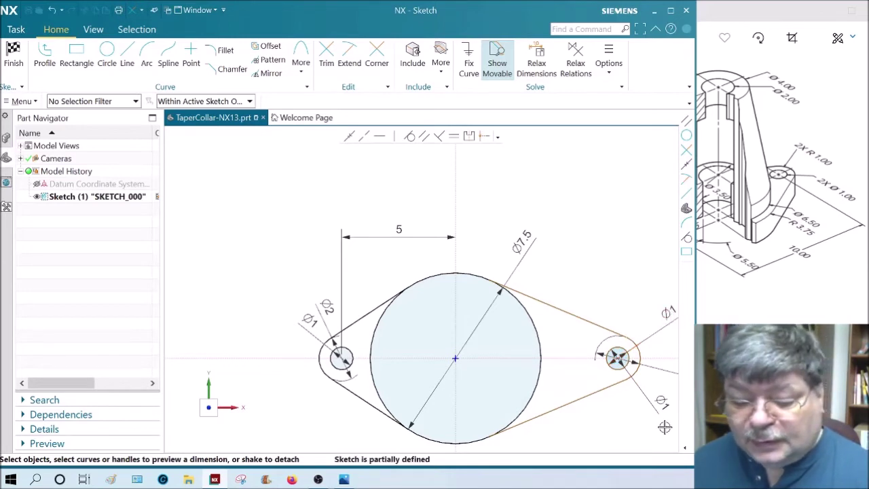
right_click(659, 411)
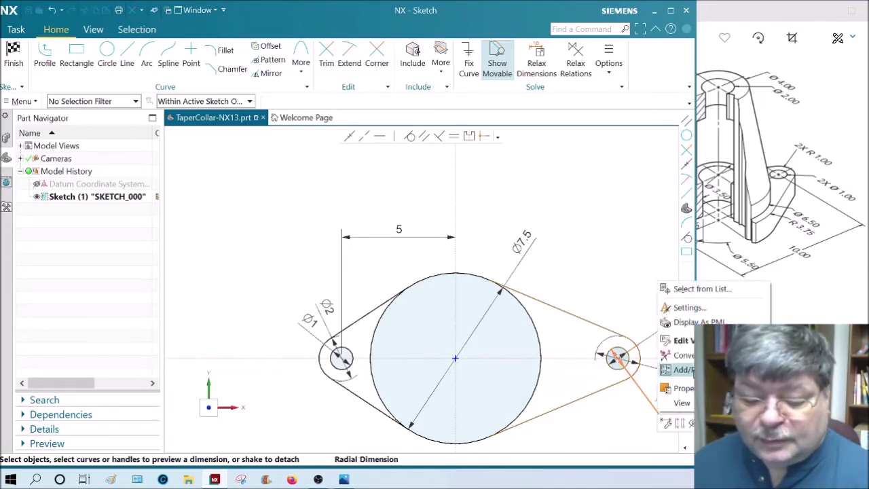
click(650, 389)
scroll(633, 365, up, 1)
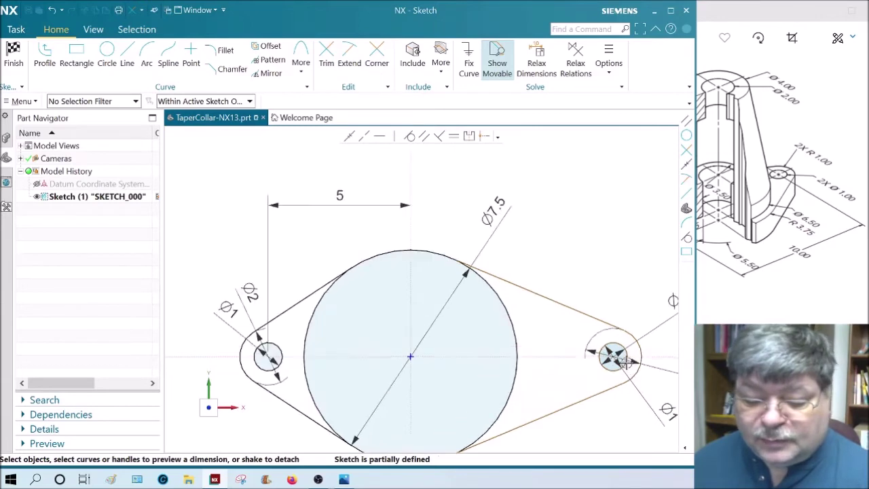
scroll(625, 360, up, 2)
right_click(609, 327)
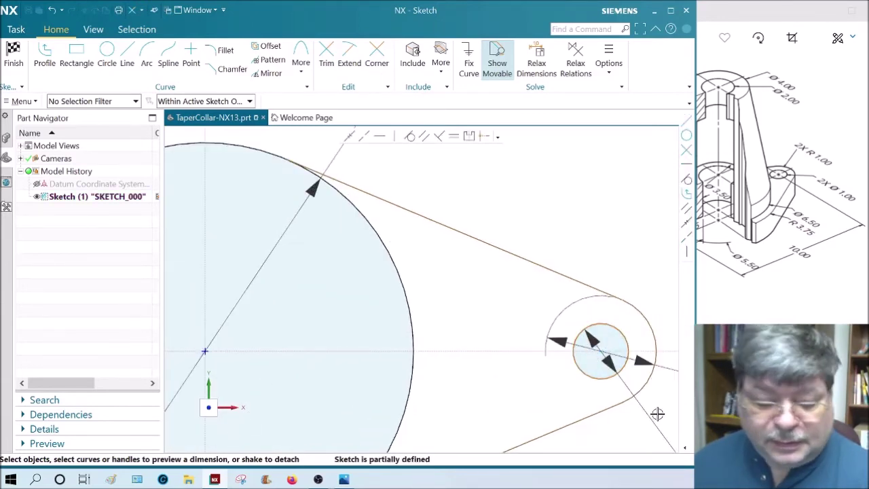
scroll(657, 414, down, 3)
mouse_move(657, 414)
shift+middle_down()
mouse_move(594, 407)
mouse_move(548, 344)
shift+middle_up()
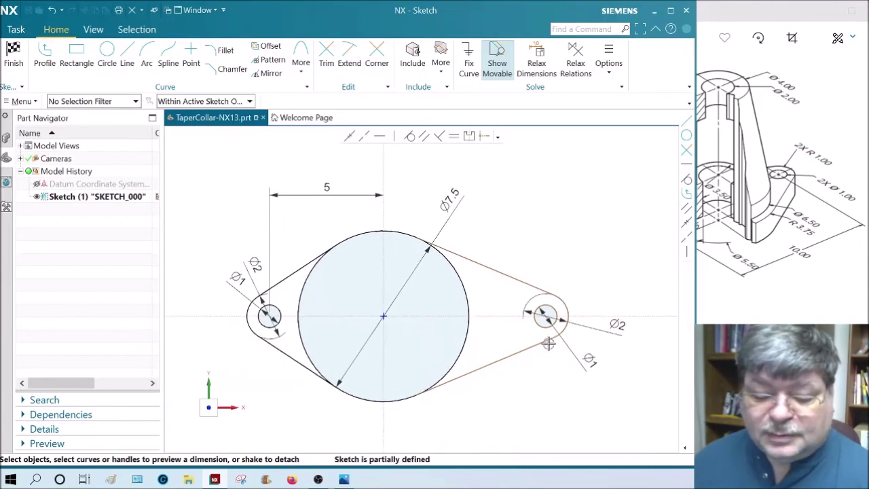
drag(587, 360, 605, 288)
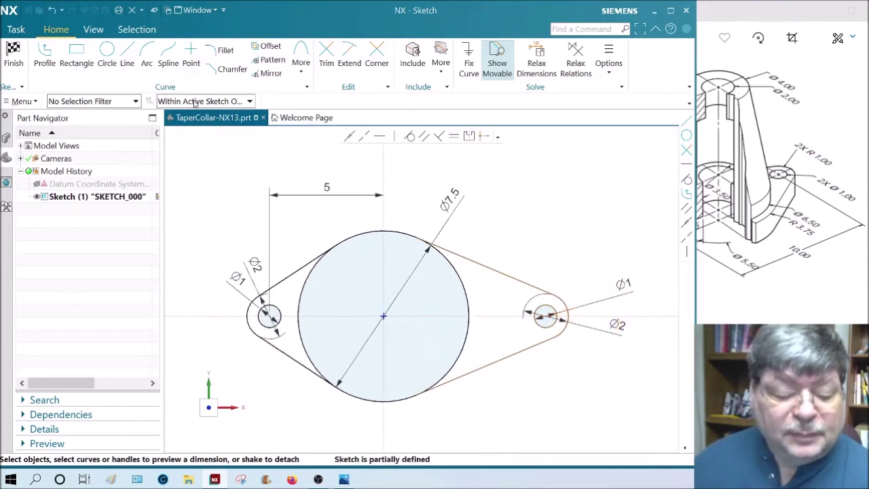
Dimension the right hole centre 5 from the vertical axis, then move its Ø1 label below
click(385, 267)
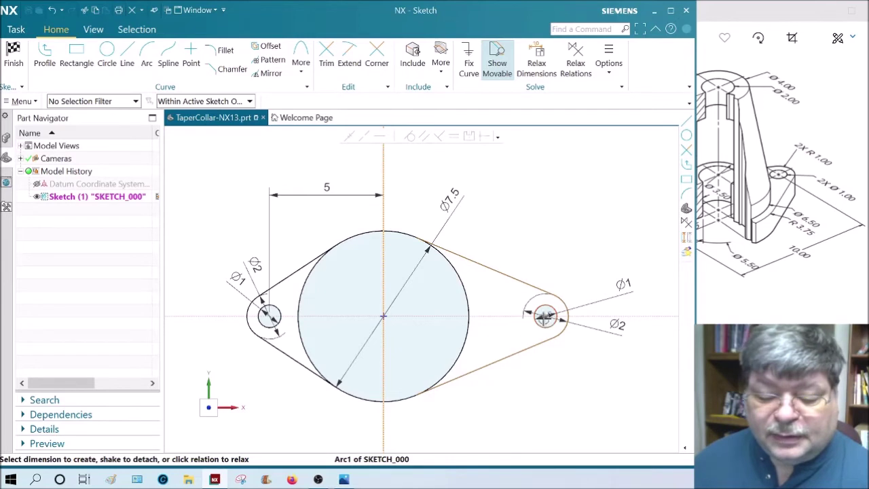
click(545, 316)
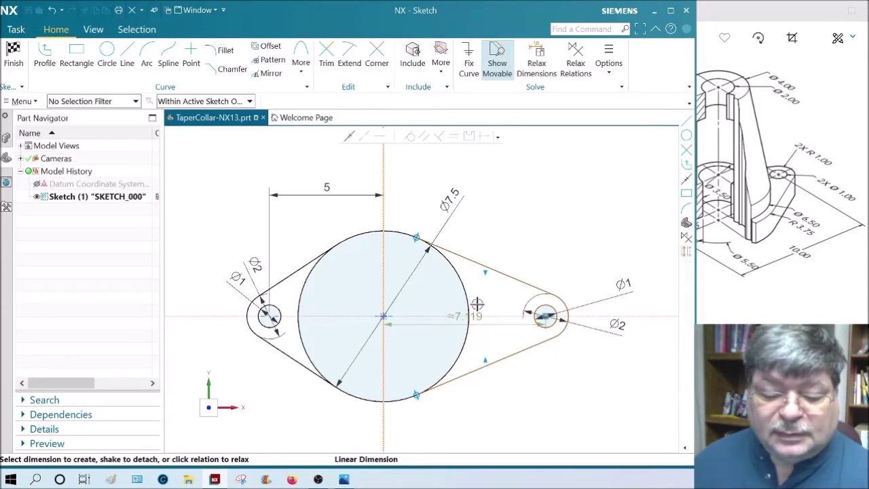
drag(477, 328, 487, 199)
click(490, 197)
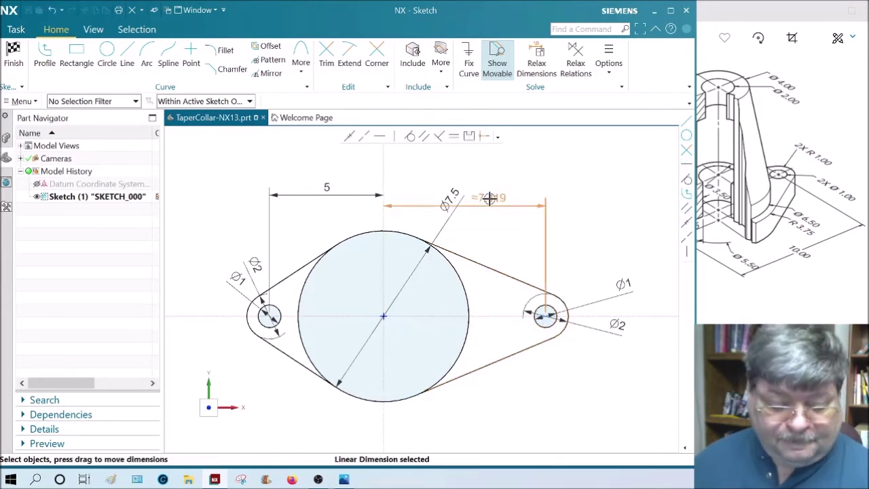
double_click(490, 197)
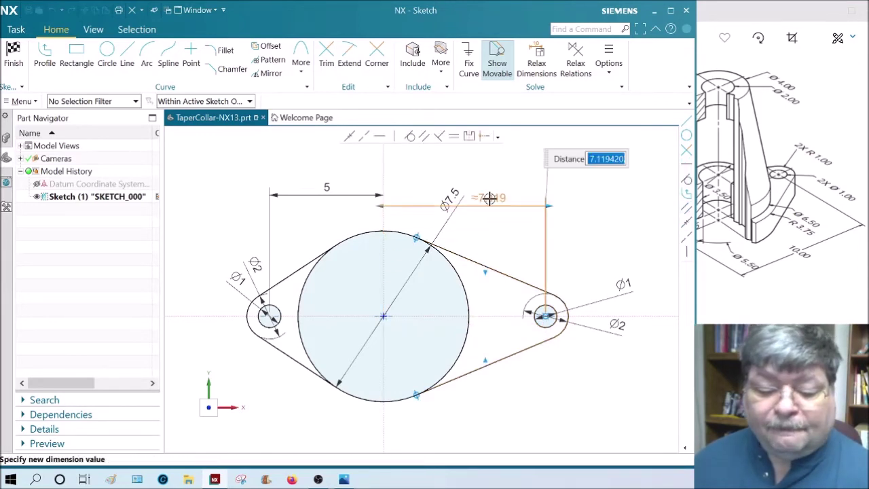
text(5)
key(Return)
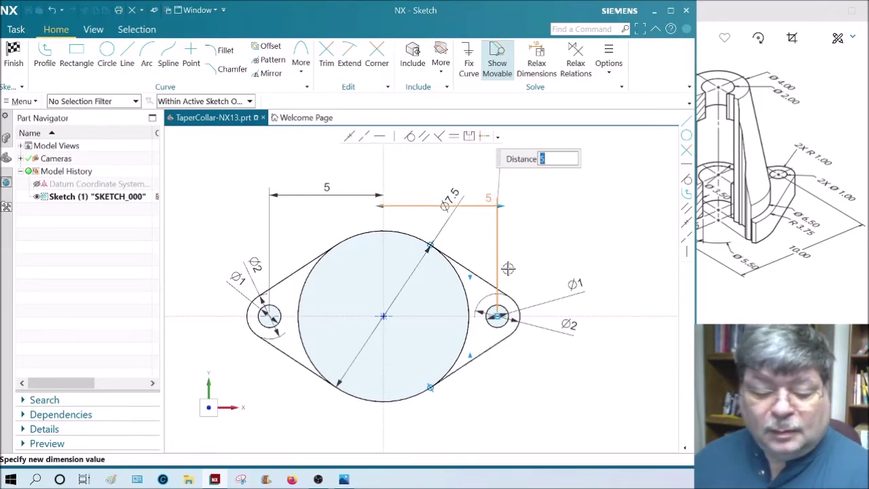
middle_click(537, 279)
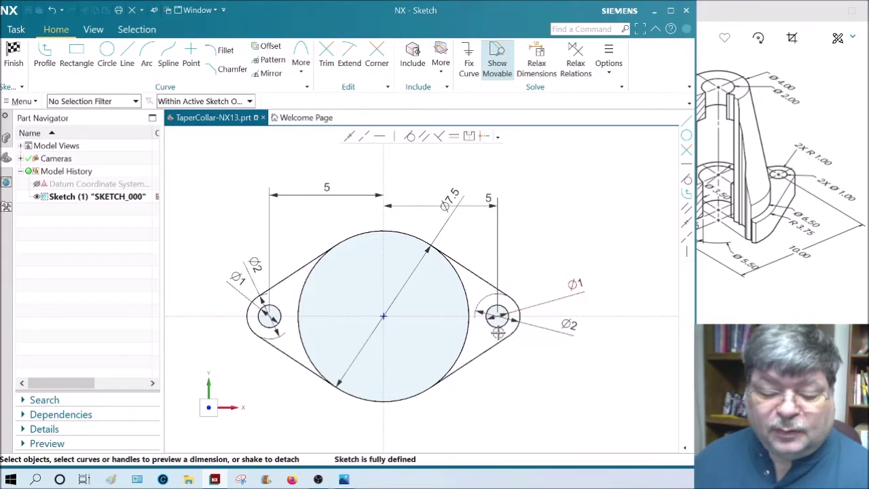
drag(499, 327, 521, 364)
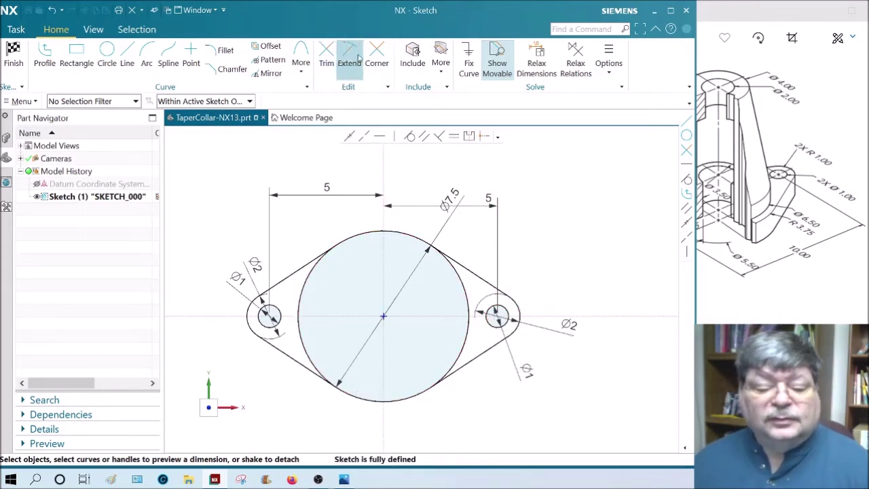
Trim the ⌀7.5 circle's left and right arcs, finish the sketch, then reopen a sketch for editing
click(325, 58)
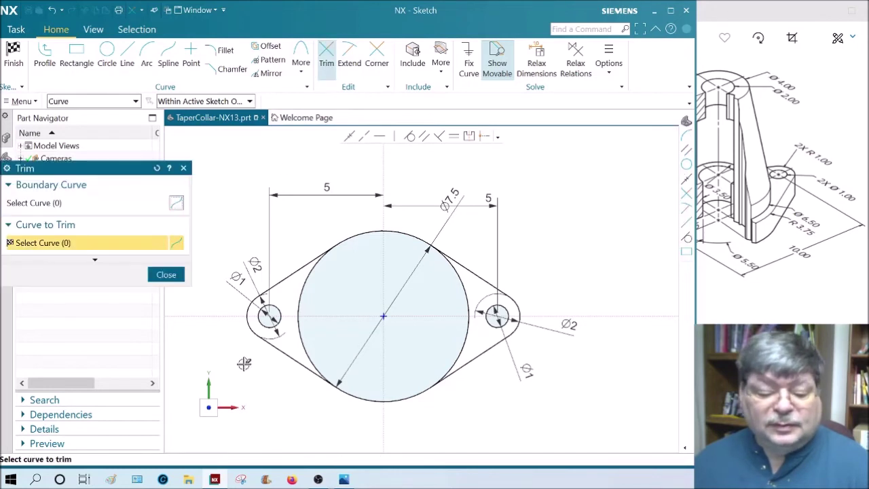
click(302, 286)
click(467, 312)
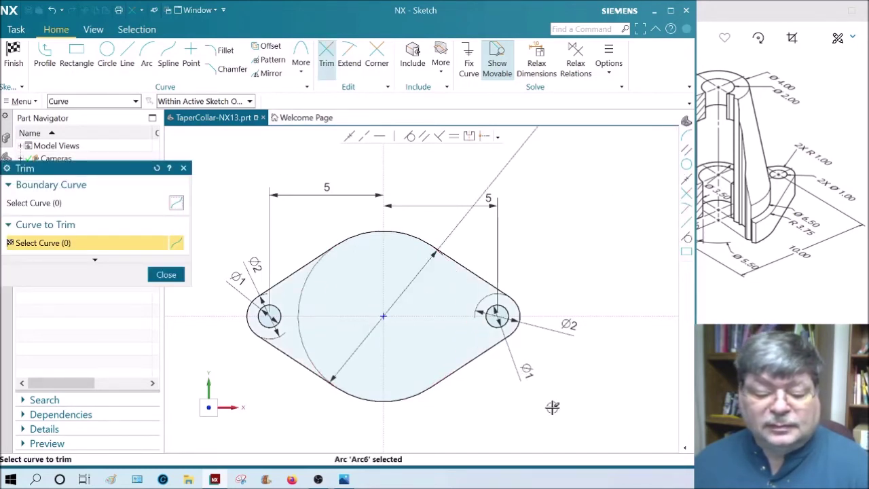
click(13, 53)
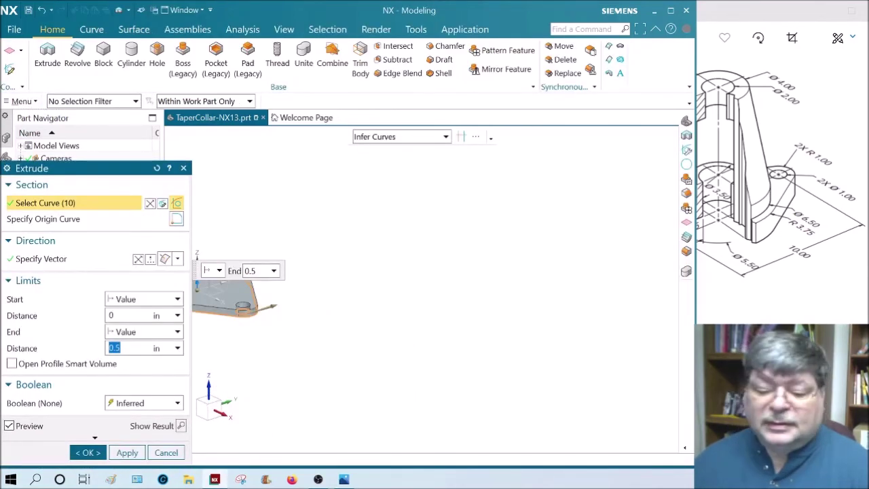
click(795, 288)
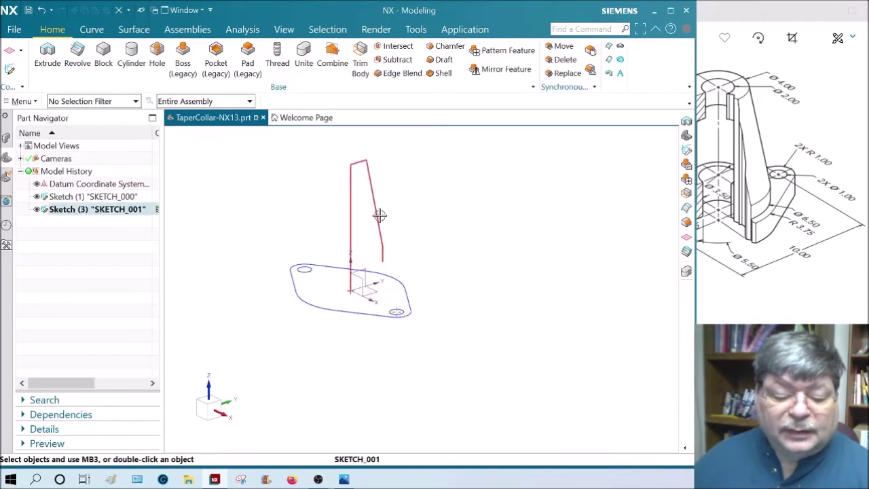
double_click(378, 216)
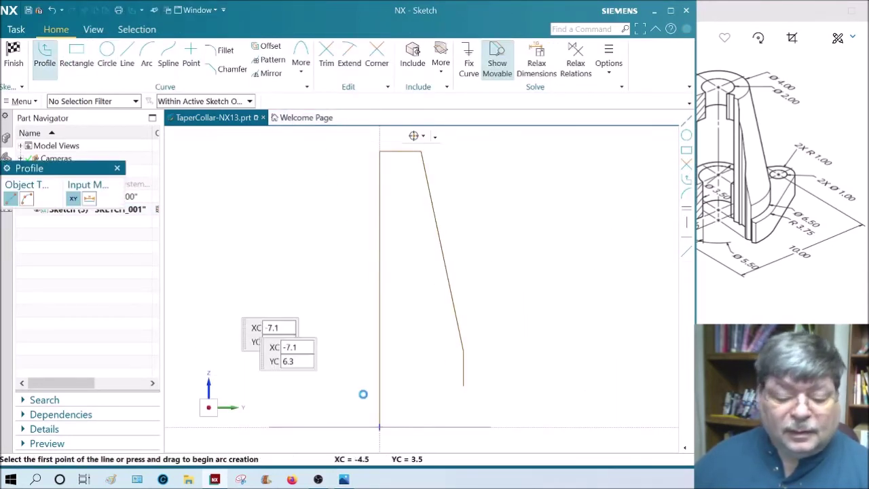
From the taper's lower end, draw a horizontal line right and a short vertical line down to close the profile
click(463, 385)
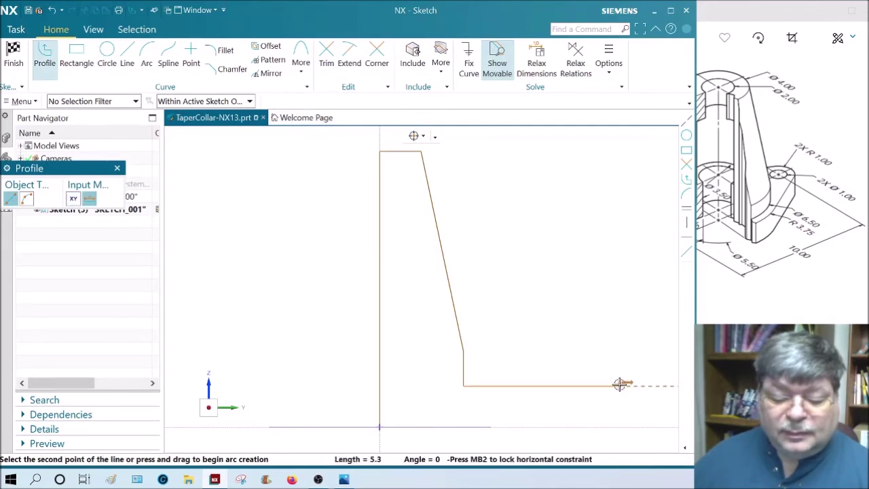
click(638, 386)
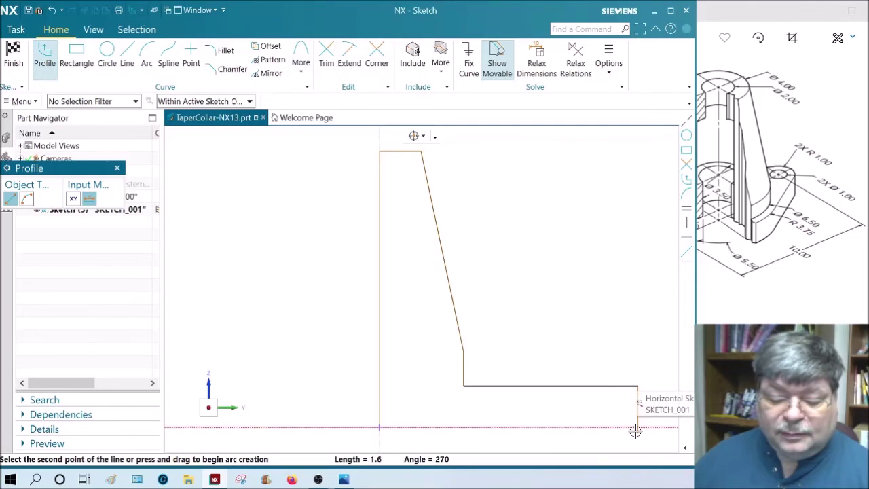
click(637, 425)
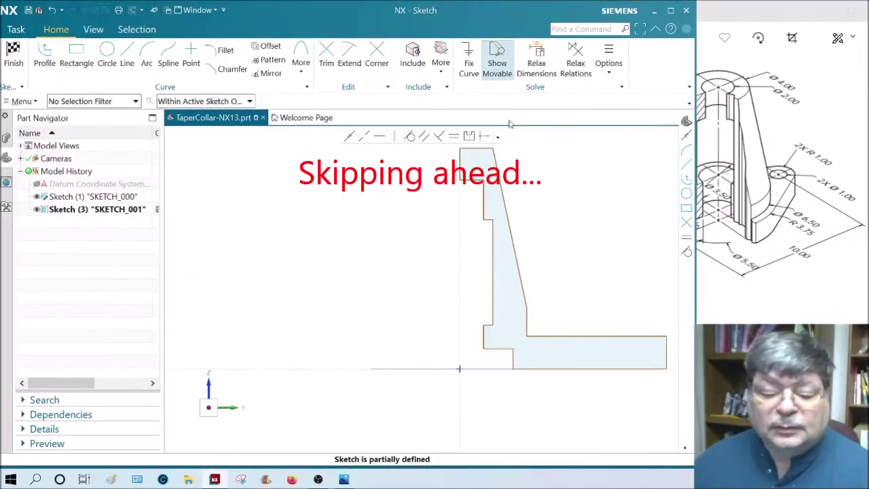
Extend the short vertical line to the top edge, trim away the small top-left box, and finish SKETCH_001
click(349, 56)
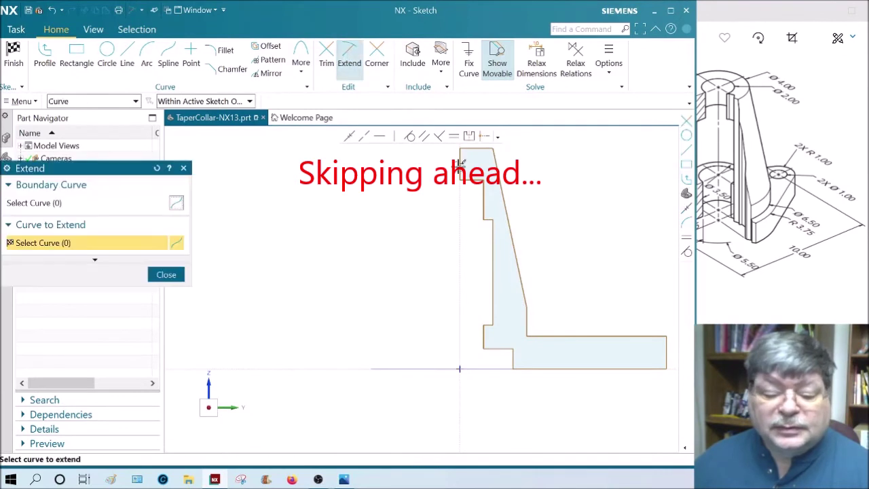
click(481, 189)
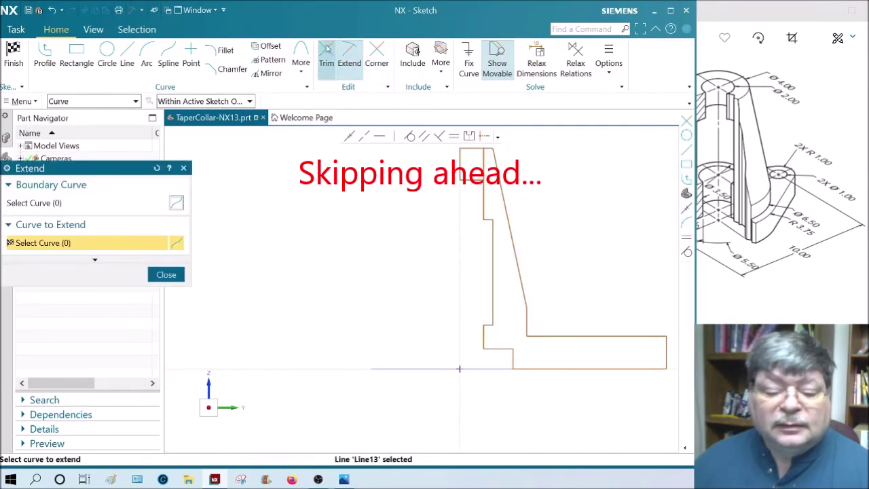
click(327, 56)
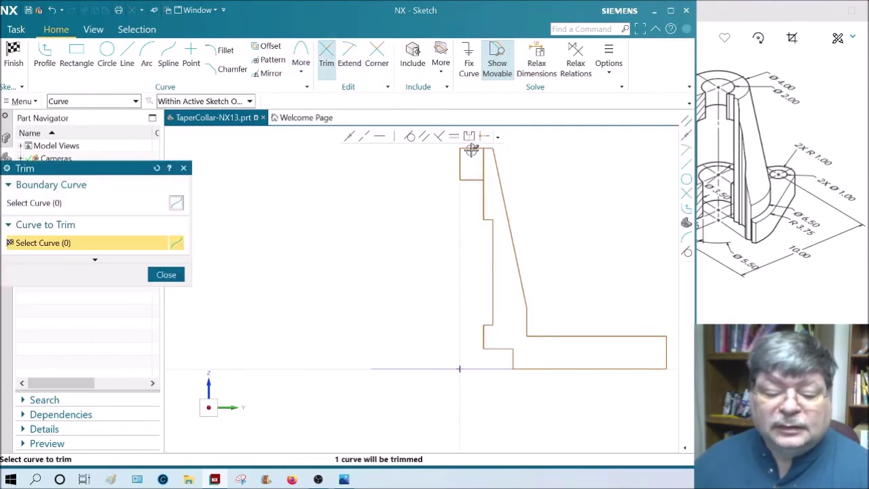
click(471, 150)
click(461, 165)
click(472, 179)
scroll(604, 273, down, 2)
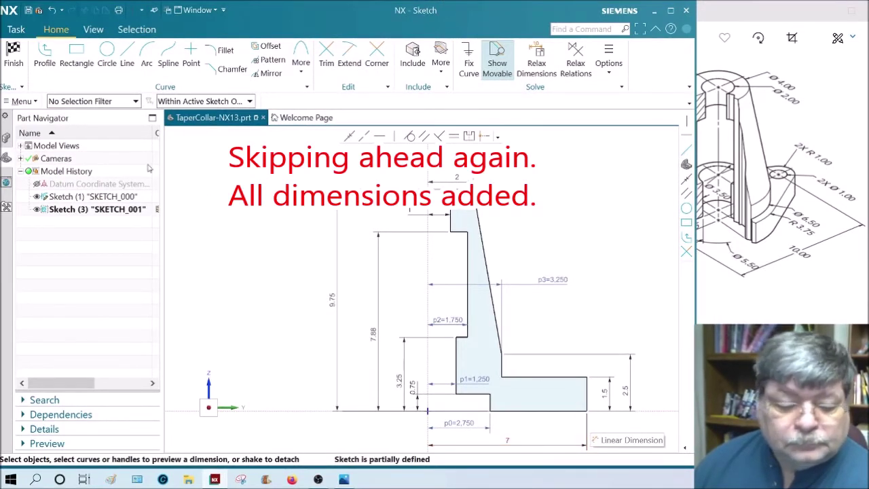
click(14, 56)
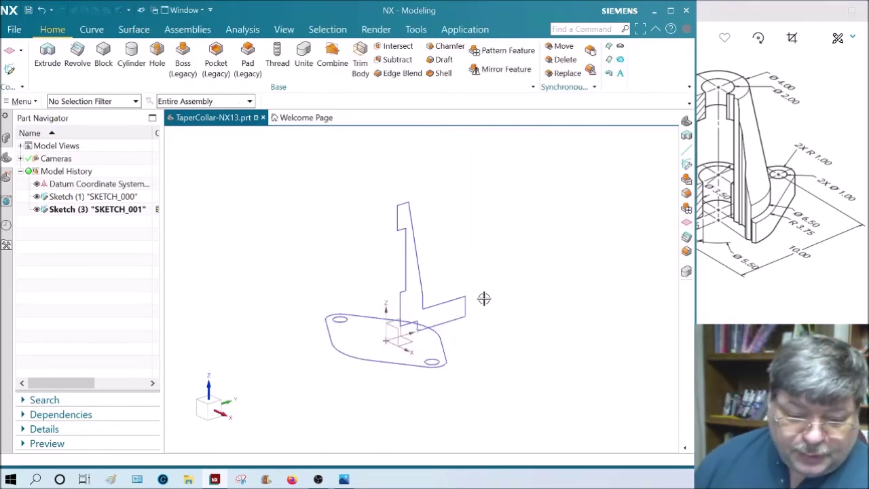
Revolve the stepped profile 0–360° about the datum Z axis into a solid, then inspect the flange and cone
scroll(447, 291, up, 3)
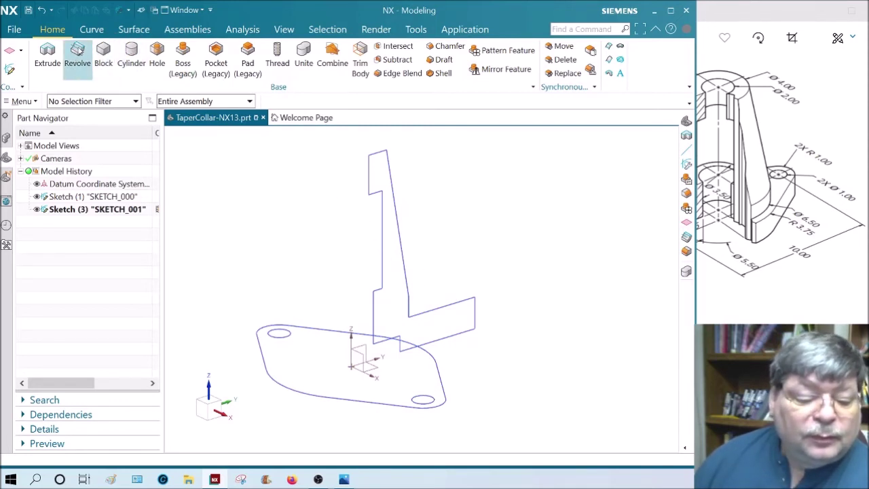
click(77, 55)
click(399, 204)
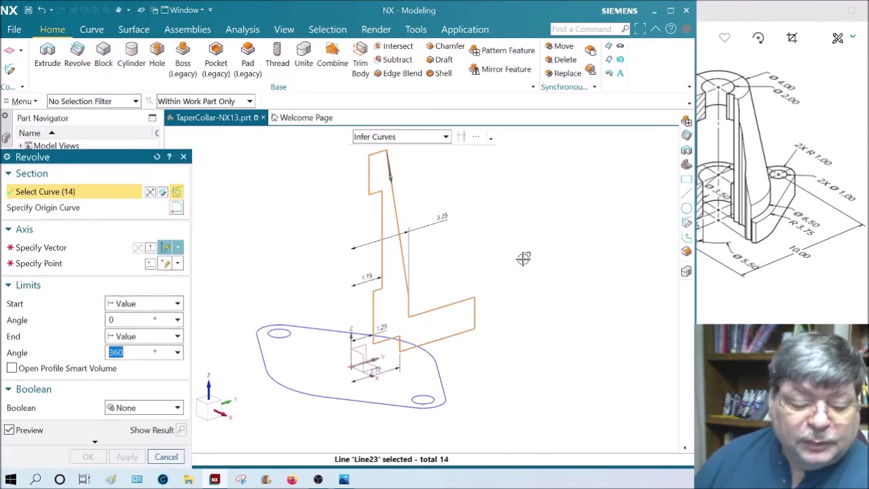
click(170, 250)
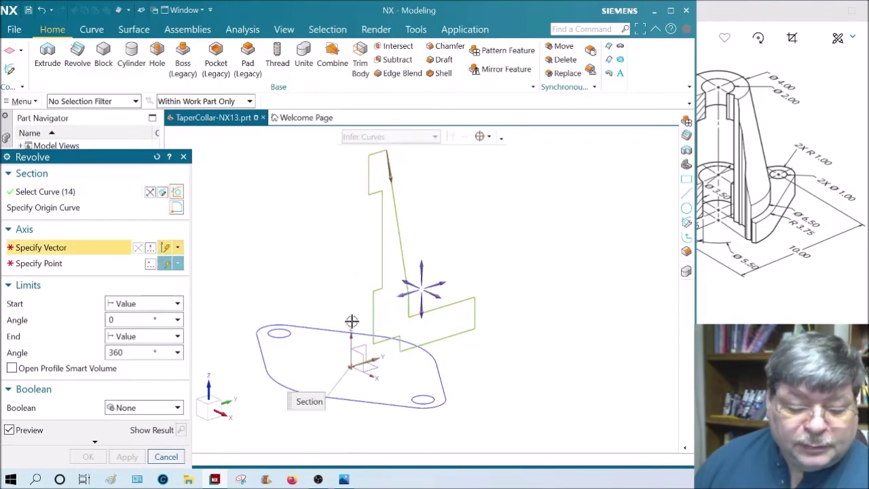
click(351, 337)
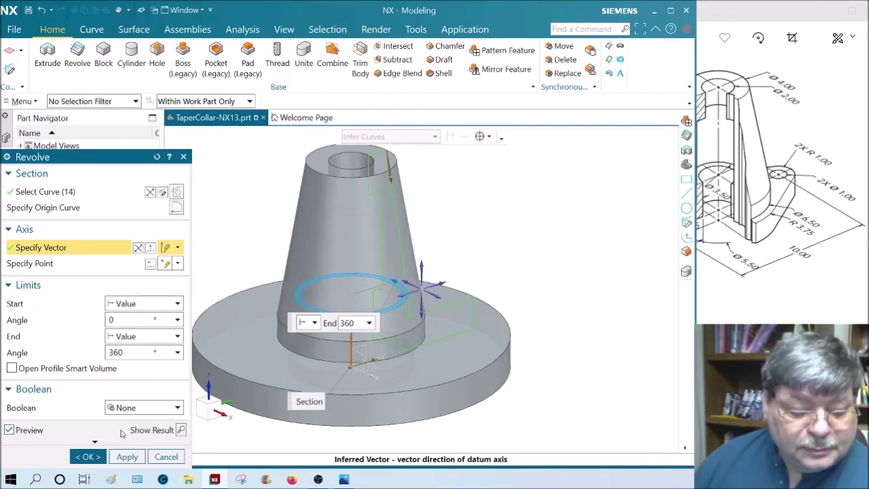
click(95, 456)
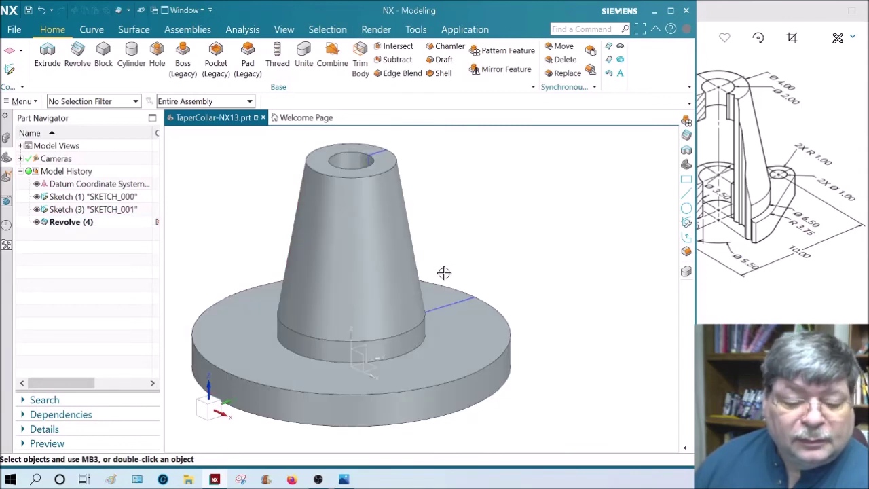
middle_drag(441, 263, 453, 221)
scroll(462, 197, up, 3)
scroll(468, 254, down, 4)
scroll(468, 253, down, 2)
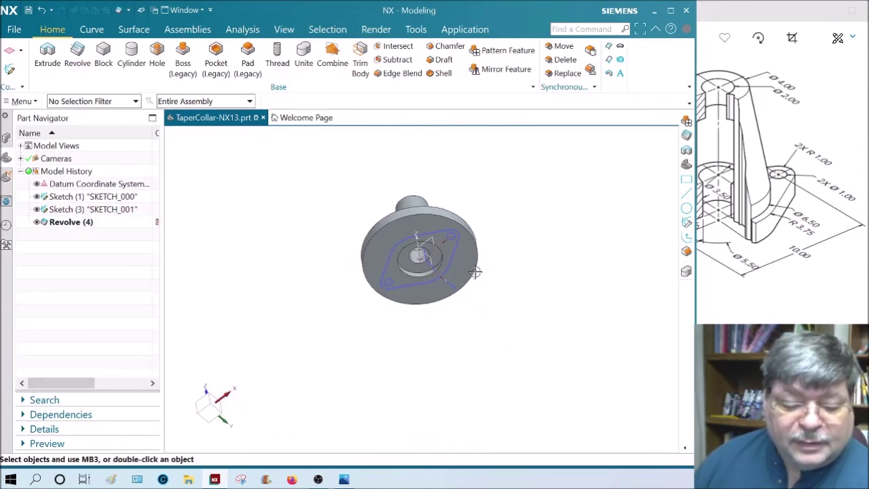
middle_drag(469, 245, 473, 260)
scroll(473, 260, up, 3)
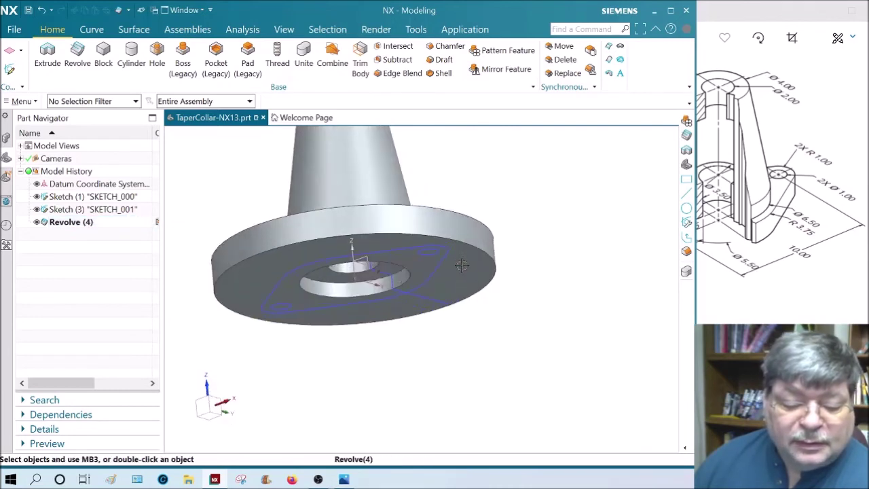
click(48, 53)
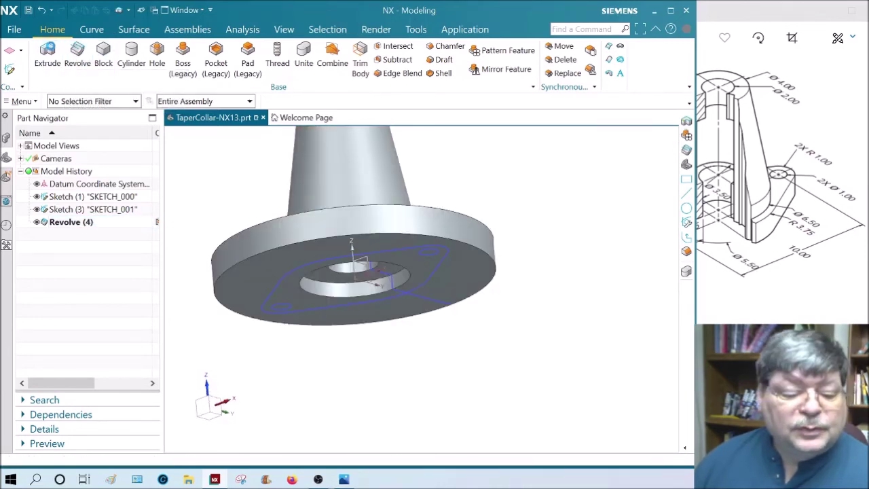
click(297, 270)
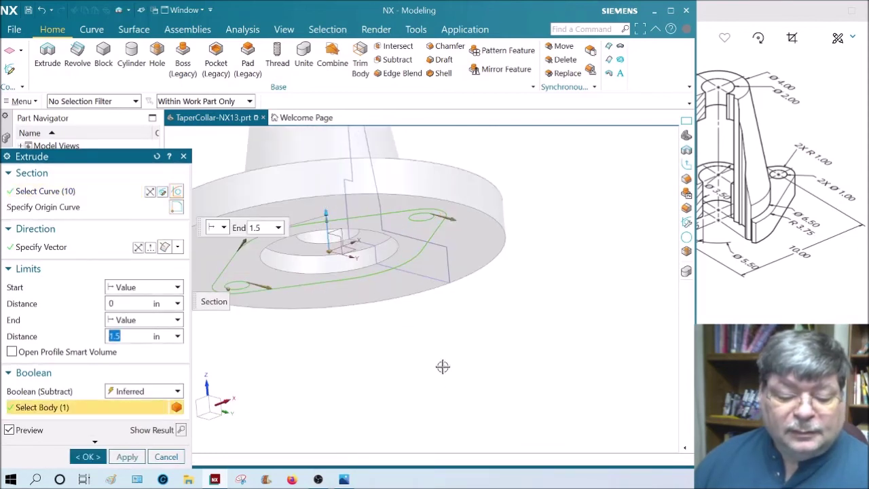
middle_drag(442, 365, 374, 339)
scroll(374, 339, down, 3)
drag(383, 292, 380, 151)
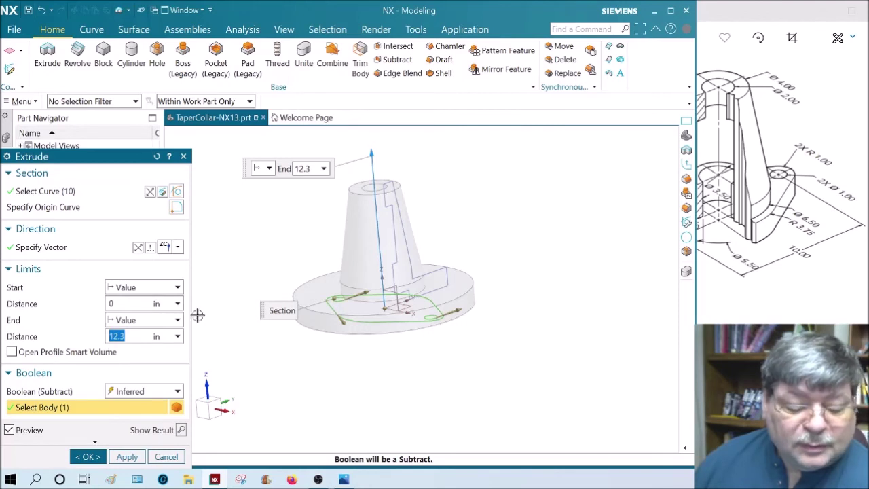
click(133, 393)
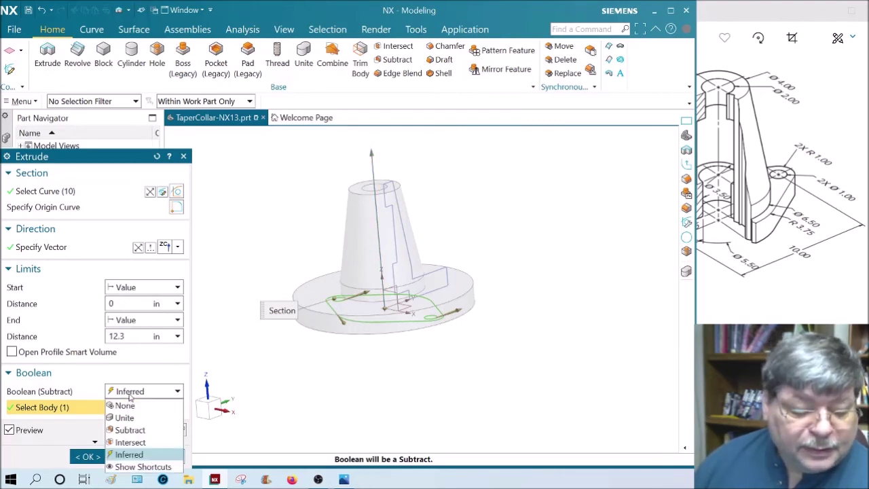
click(150, 442)
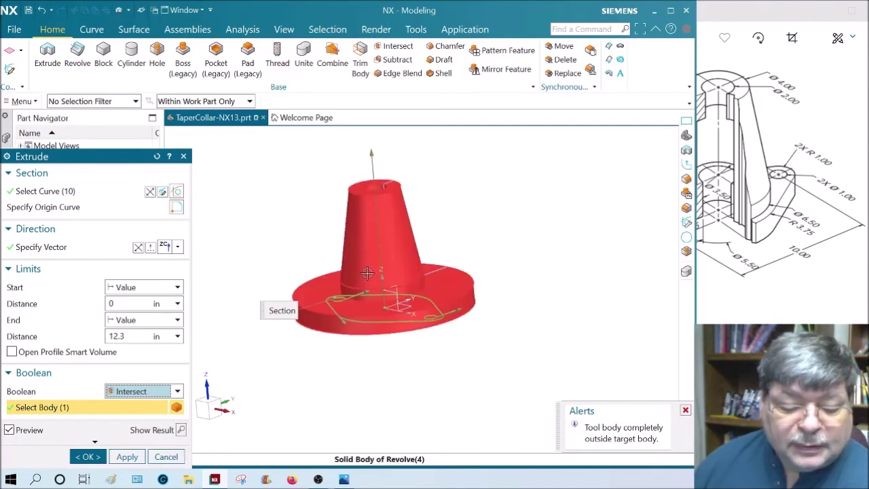
click(338, 329)
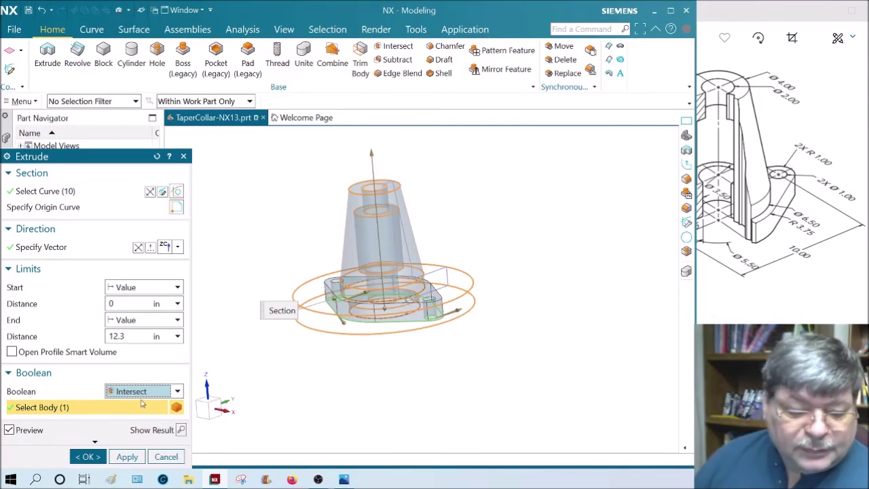
click(88, 456)
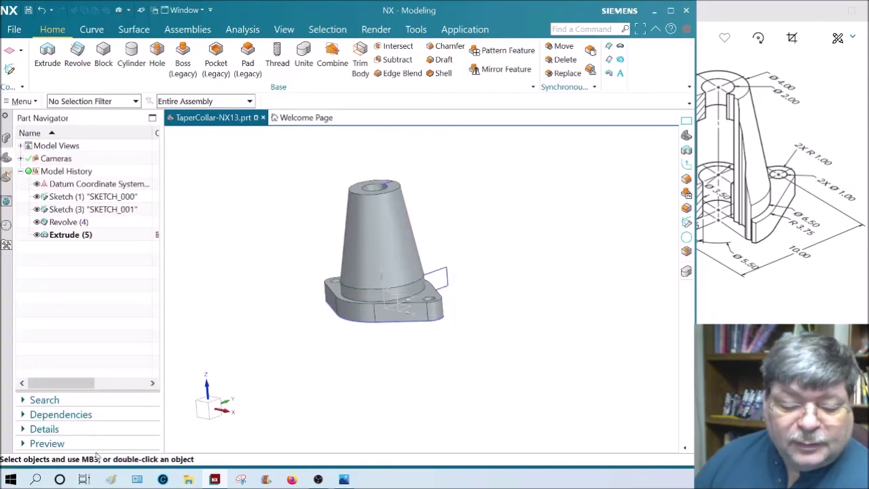
scroll(448, 304, up, 3)
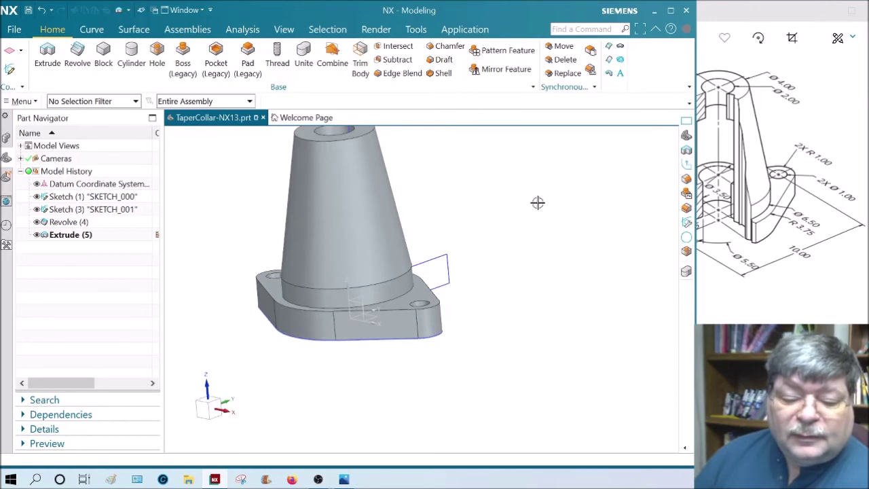
key(x)
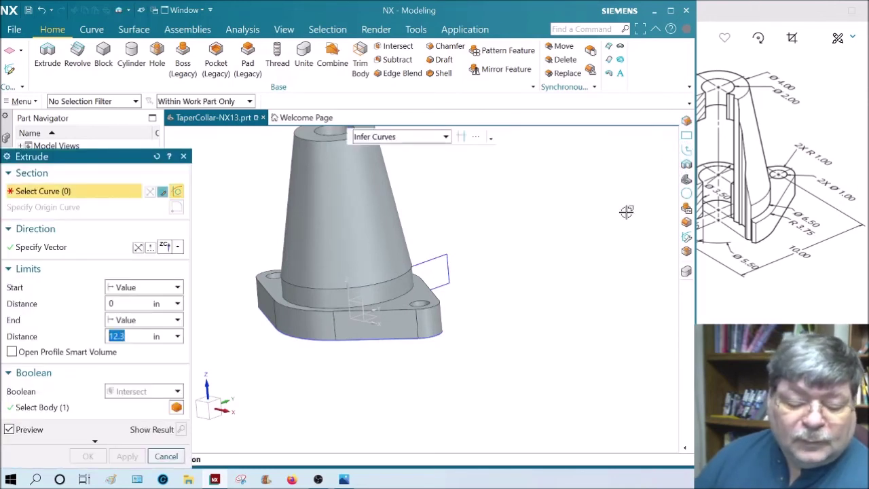
key(Escape)
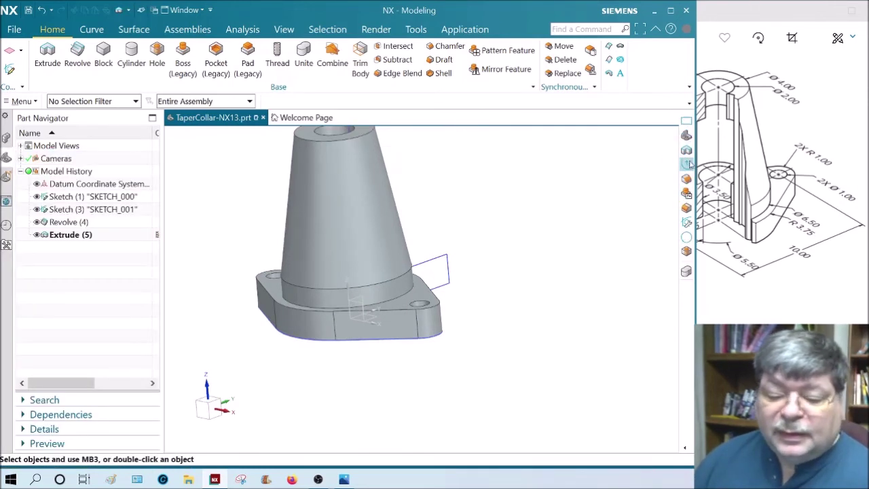
click(686, 137)
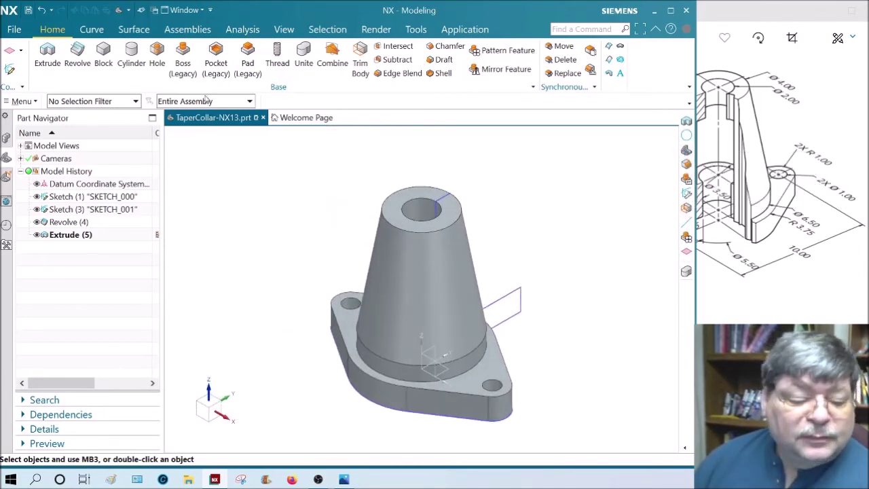
click(21, 102)
Undo the intersecting extrusion and add a section view with its plane rotated 90° to cut vertically
key(ctrl+z)
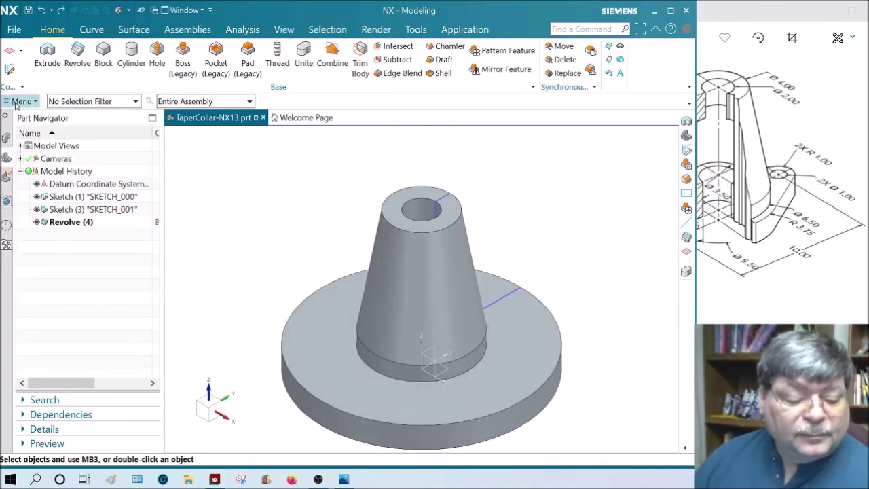
click(18, 102)
mouse_move(41, 145)
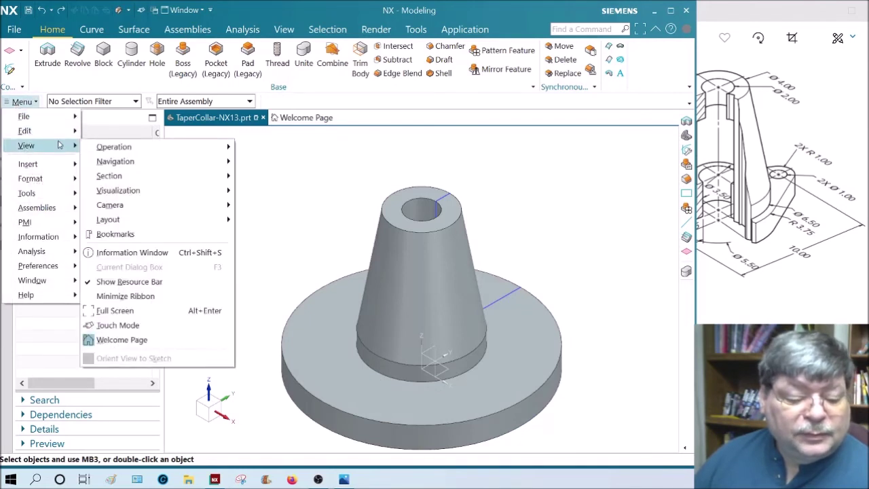
mouse_move(224, 176)
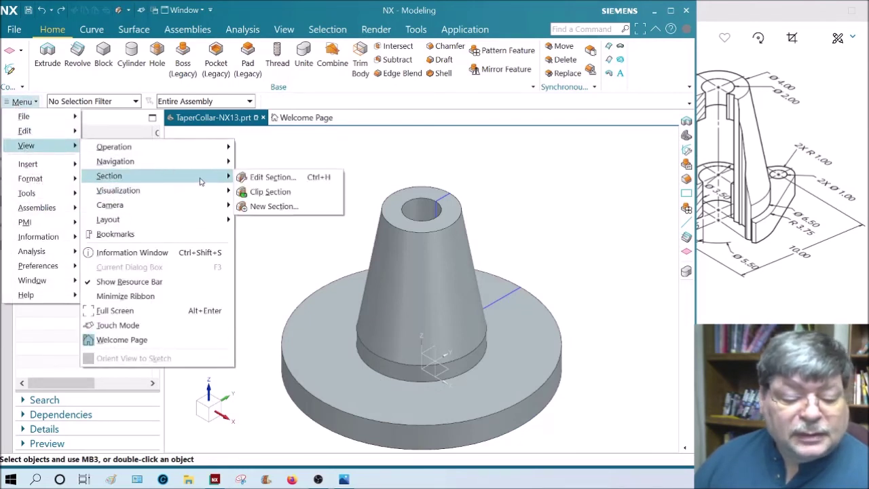
click(272, 206)
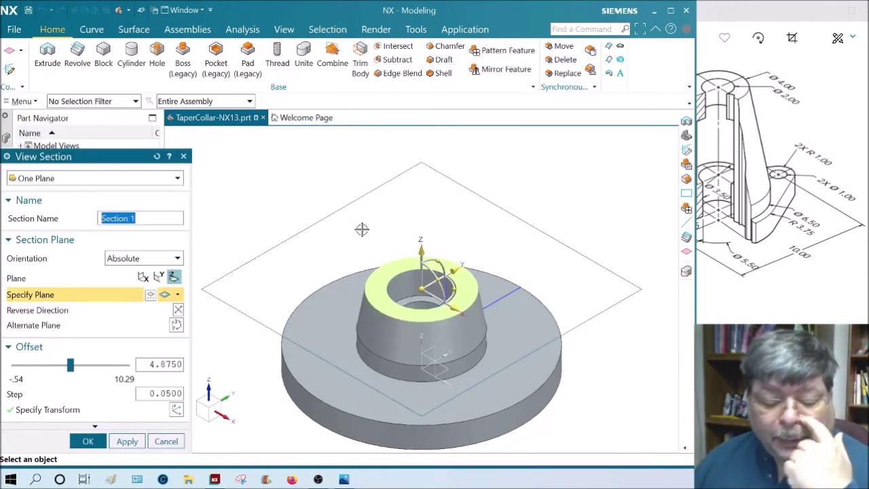
drag(438, 260, 397, 270)
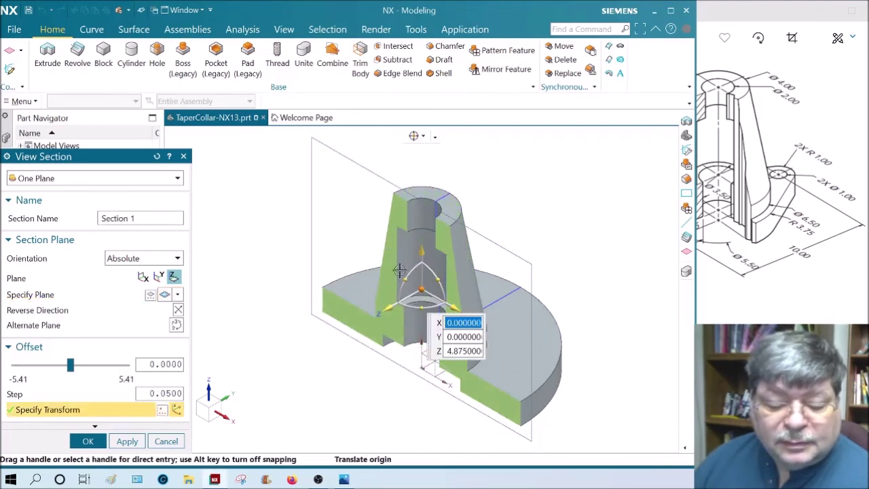
mouse_move(299, 374)
middle_down()
mouse_move(309, 370)
mouse_move(296, 376)
mouse_move(303, 365)
middle_up()
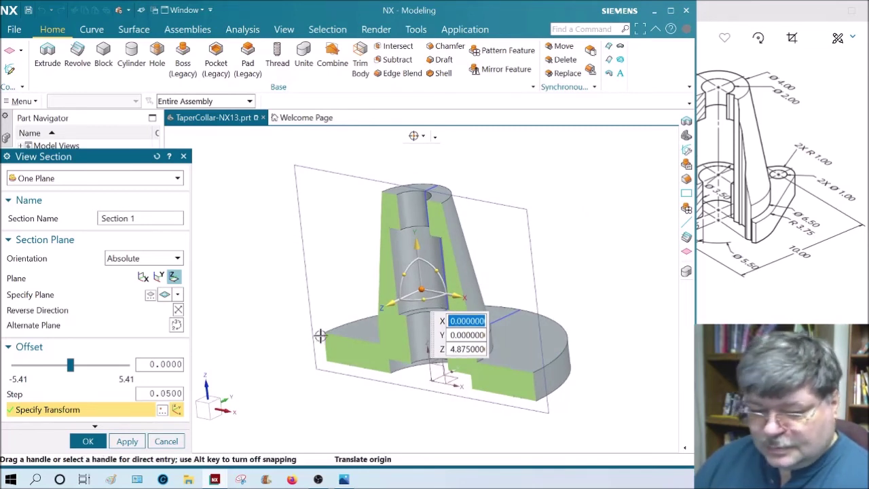
Switch to Wireframe with Dim Edges, return to Shaded with Edges, then end the section view
right_click(603, 235)
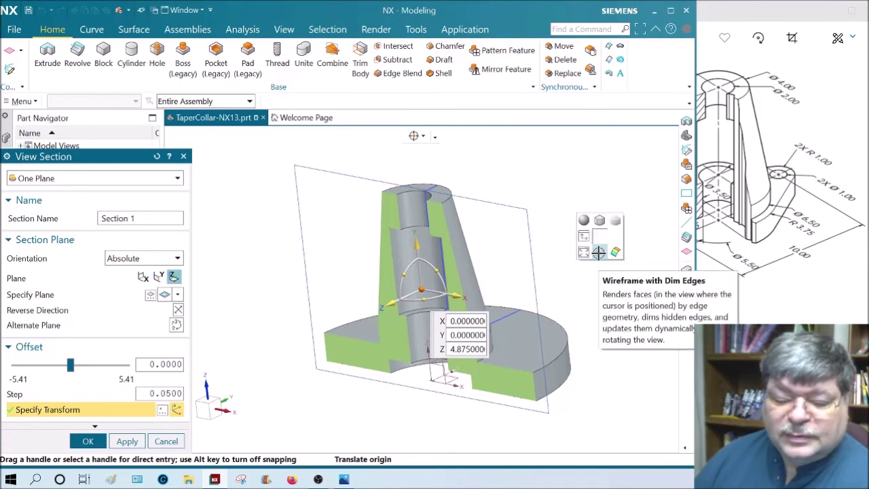
click(598, 252)
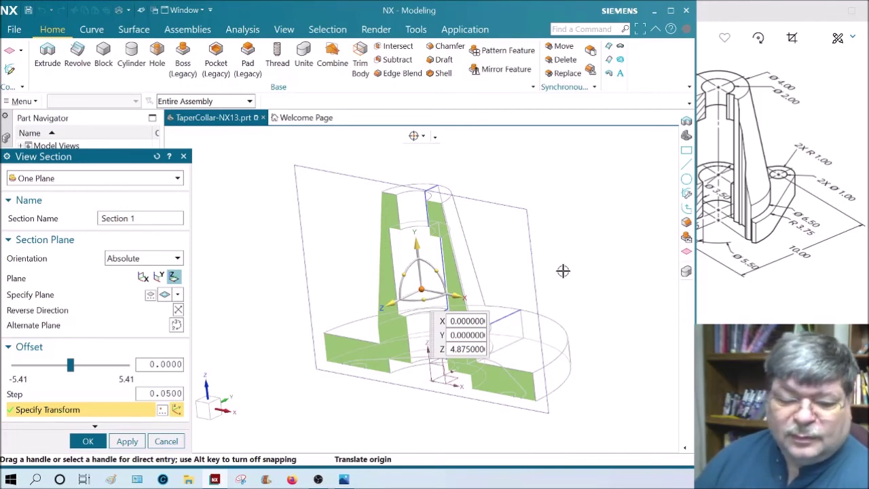
right_click(607, 256)
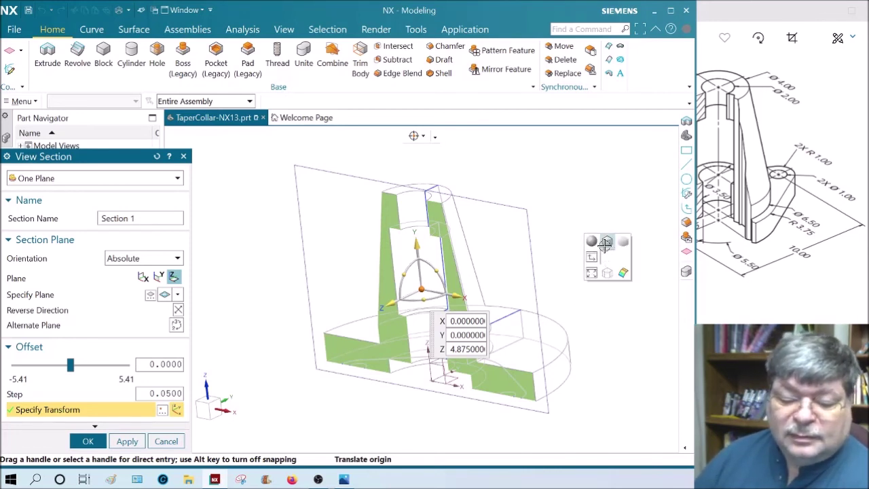
click(605, 244)
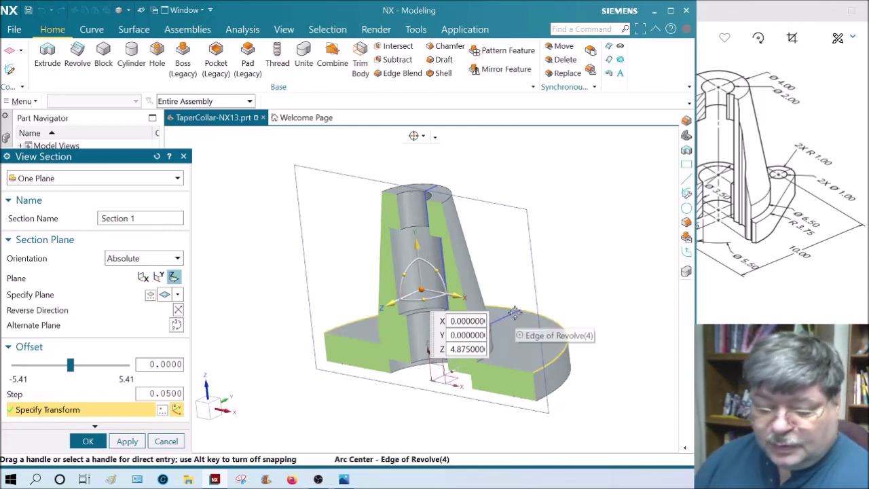
middle_drag(541, 283, 618, 281)
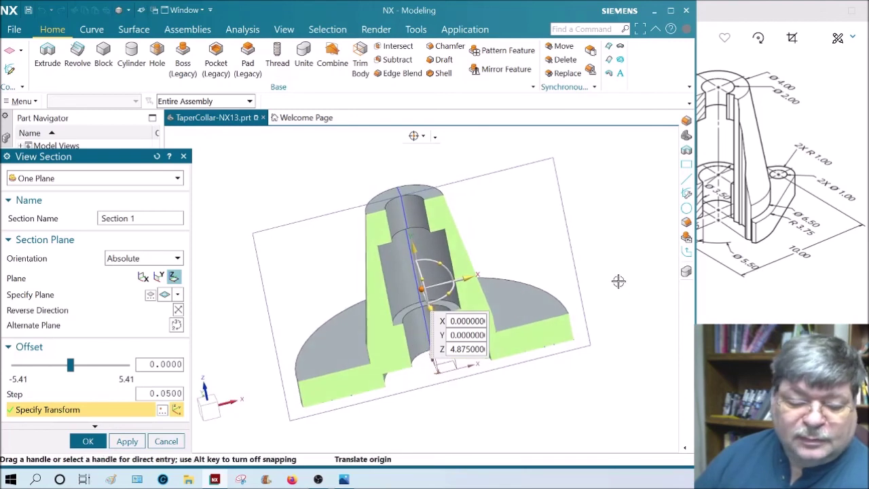
click(165, 441)
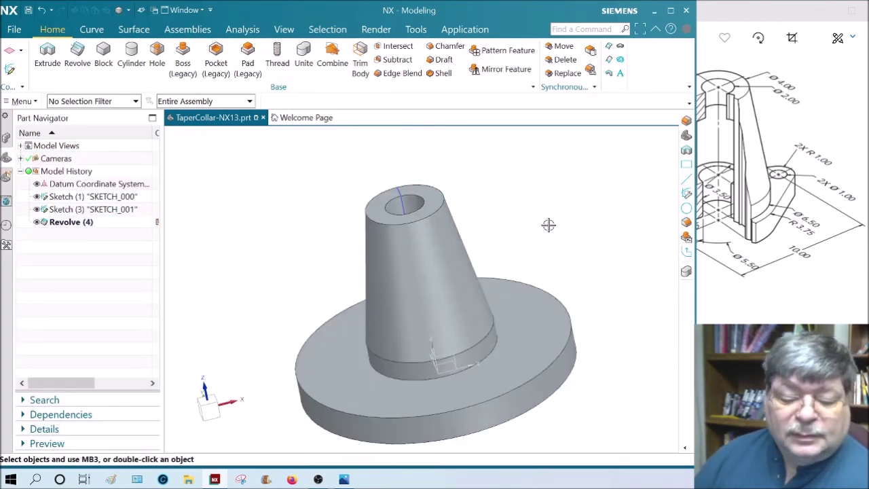
Extrude the lugged base sketch 13.2 in with Boolean Intersect, trimming the flange to a two-lug base
click(48, 56)
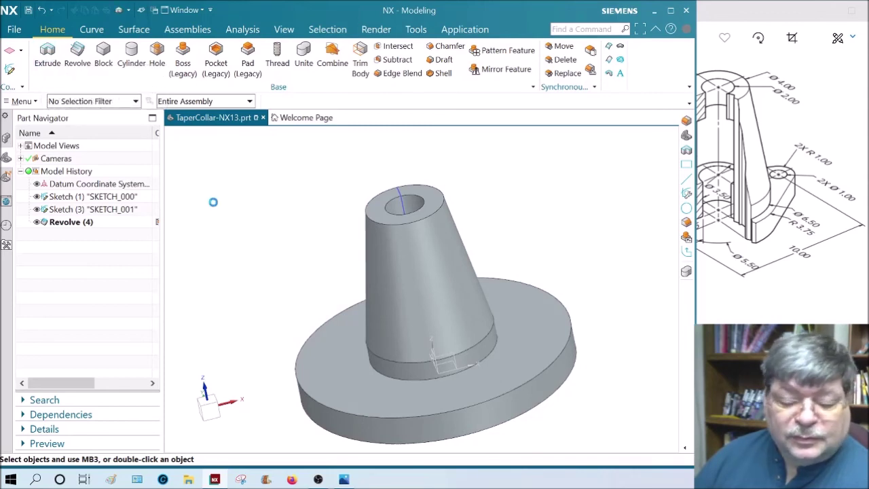
middle_drag(549, 378, 524, 316)
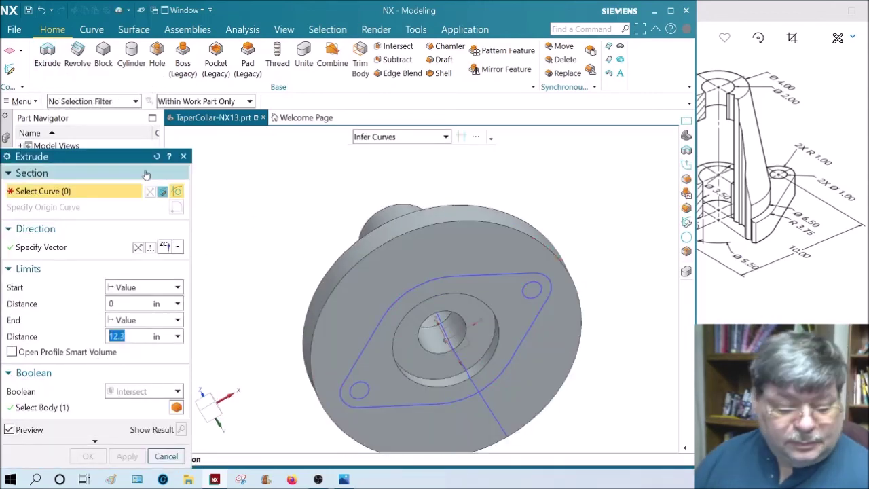
key(Escape)
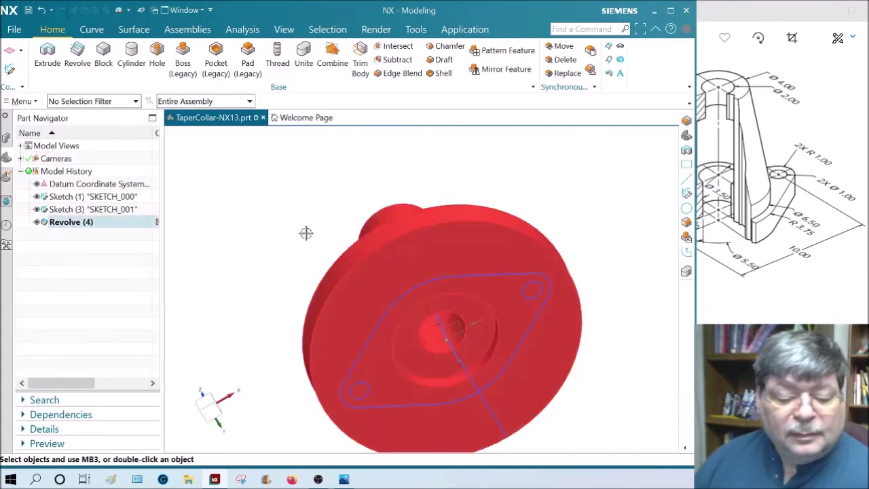
click(49, 53)
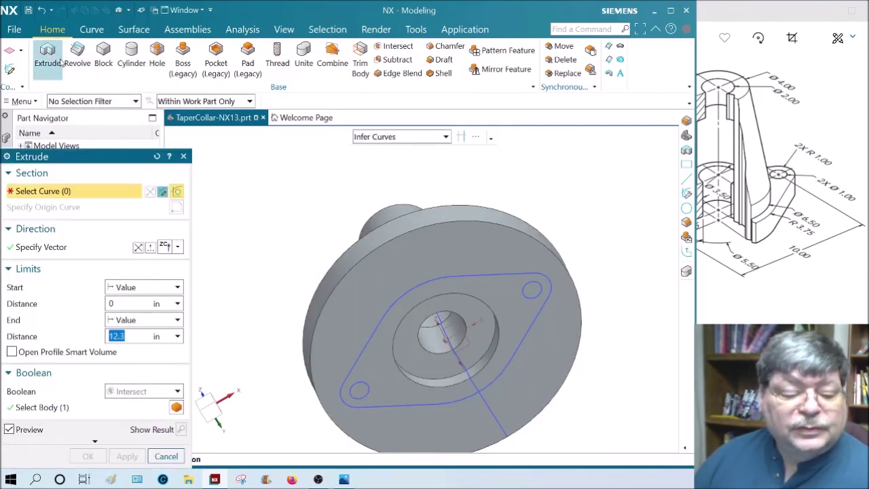
click(459, 273)
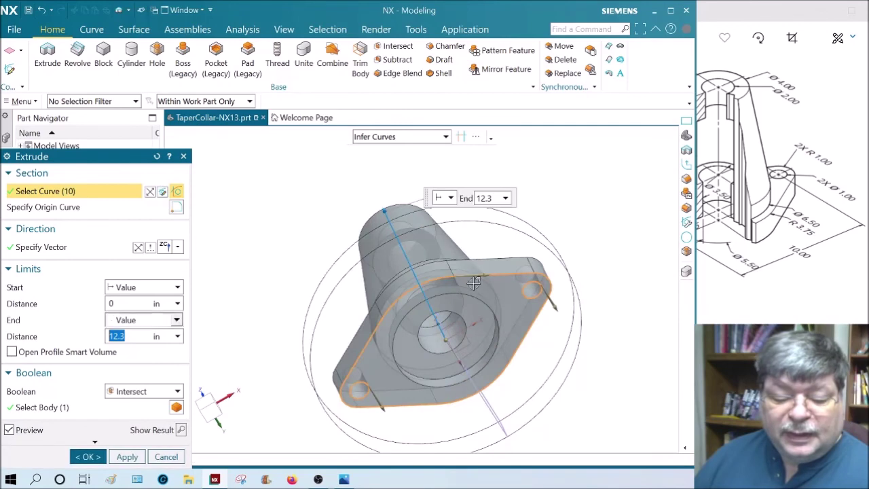
mouse_move(576, 297)
middle_down()
mouse_move(623, 351)
mouse_move(558, 347)
middle_up()
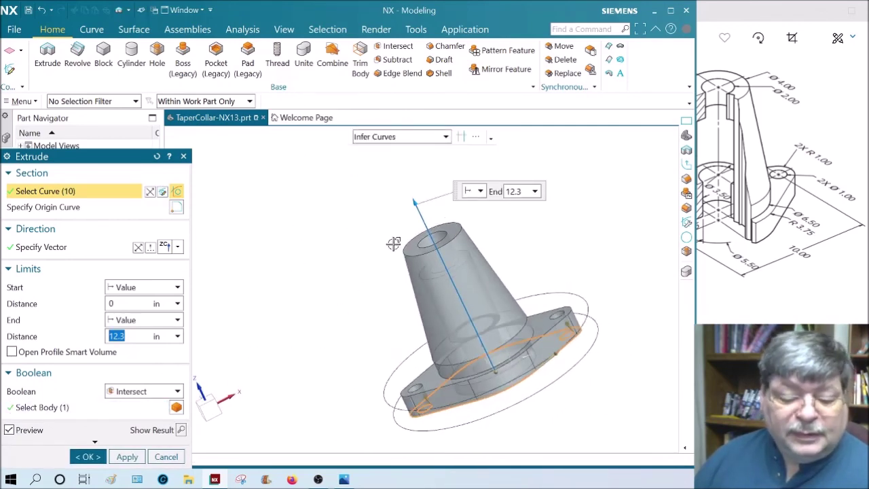
drag(413, 209, 465, 288)
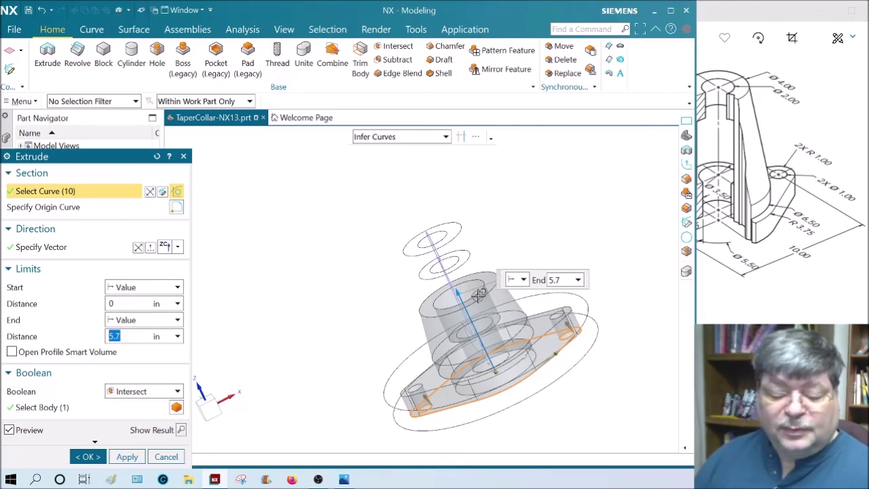
drag(457, 284, 410, 190)
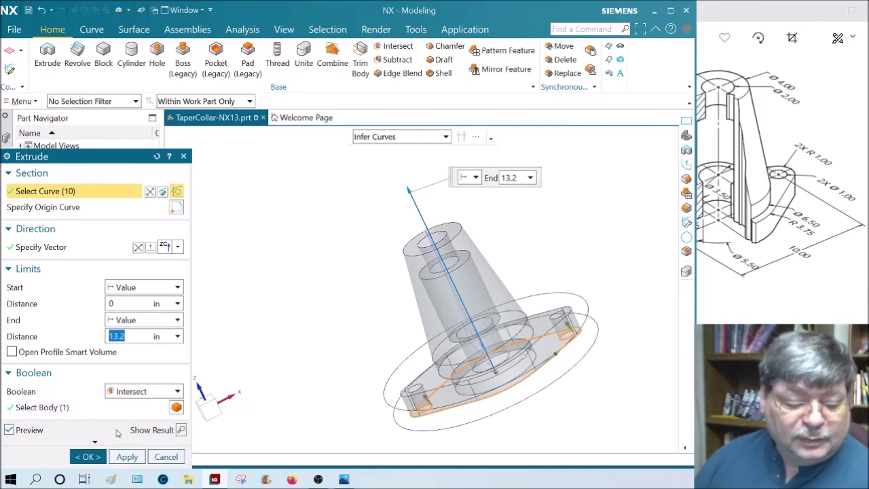
click(87, 456)
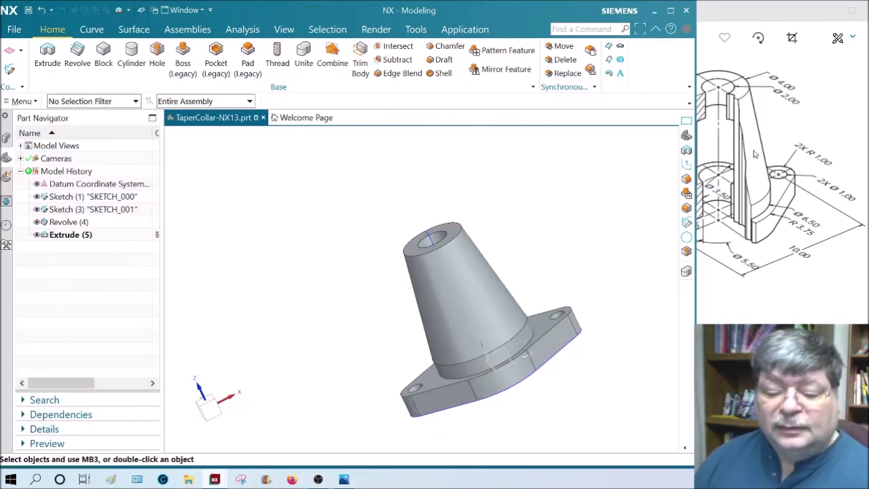
key(x)
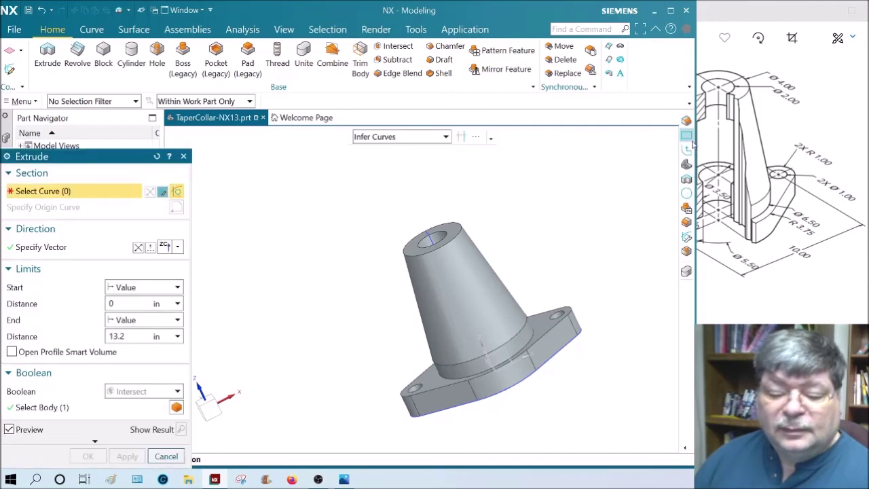
Snap to the trimetric view and hide SKETCH_000, SKETCH_001 and the Datum Coordinate System
key(Home)
key(Escape)
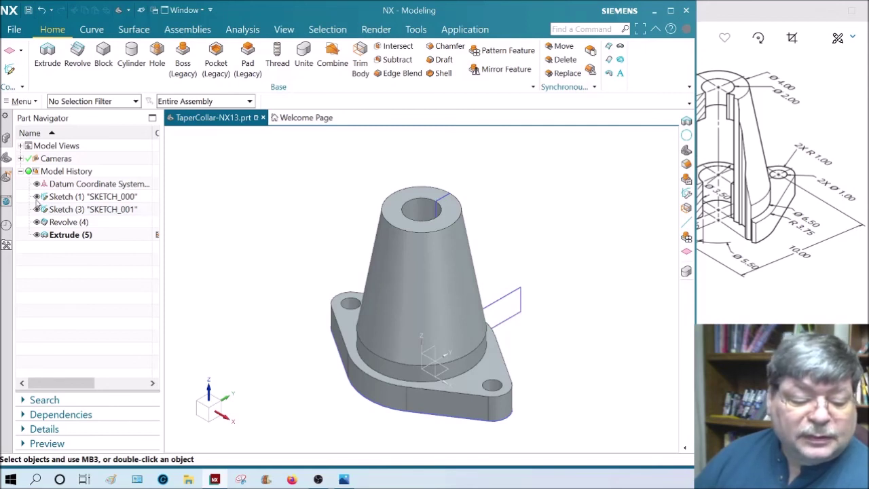
click(38, 196)
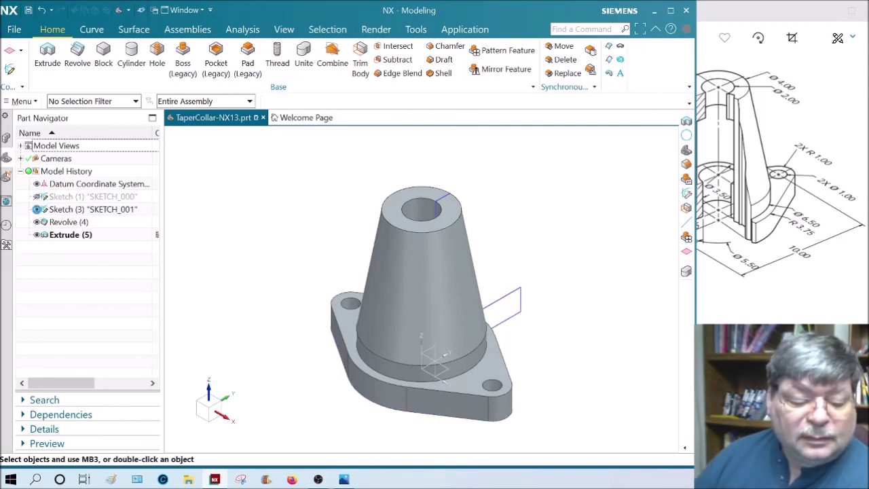
click(37, 209)
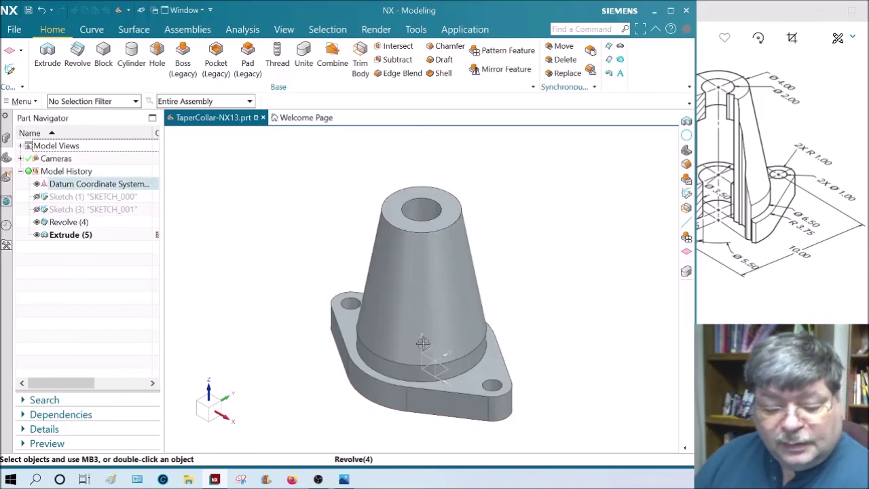
click(37, 184)
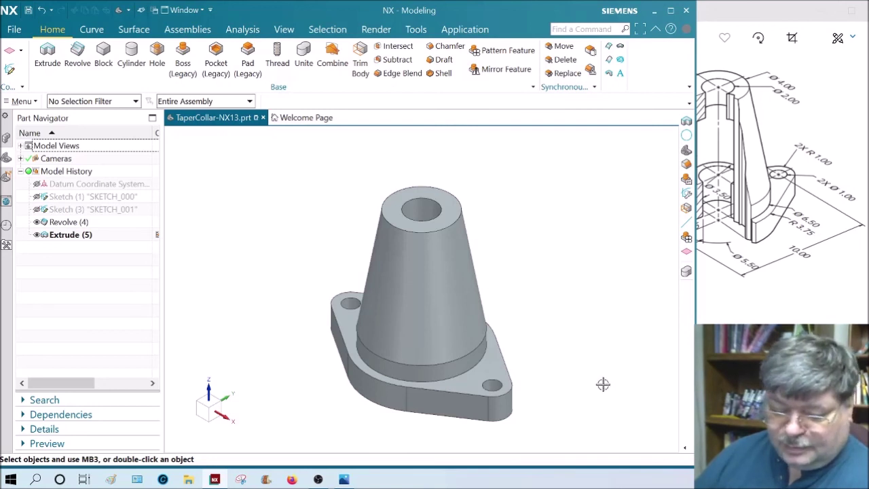
click(567, 315)
right_click(566, 316)
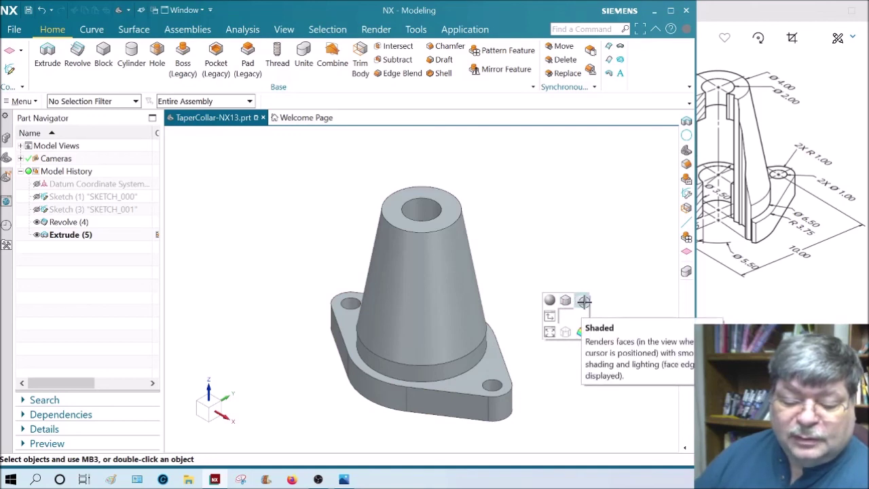
click(583, 300)
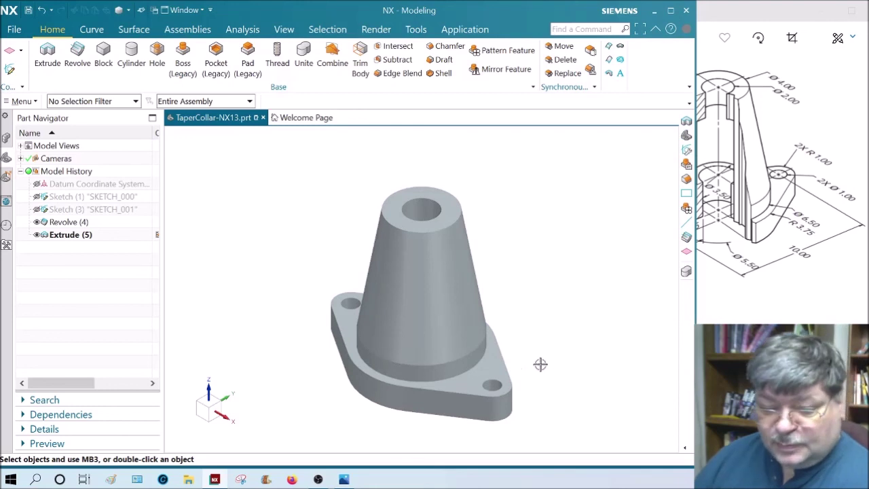
scroll(444, 355, up, 2)
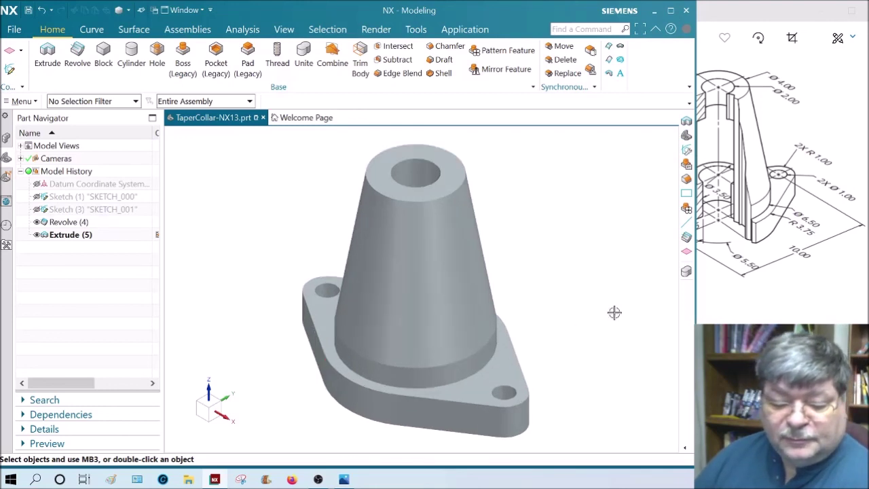
mouse_move(603, 310)
right_down()
mouse_move(590, 295)
mouse_move(588, 302)
right_up()
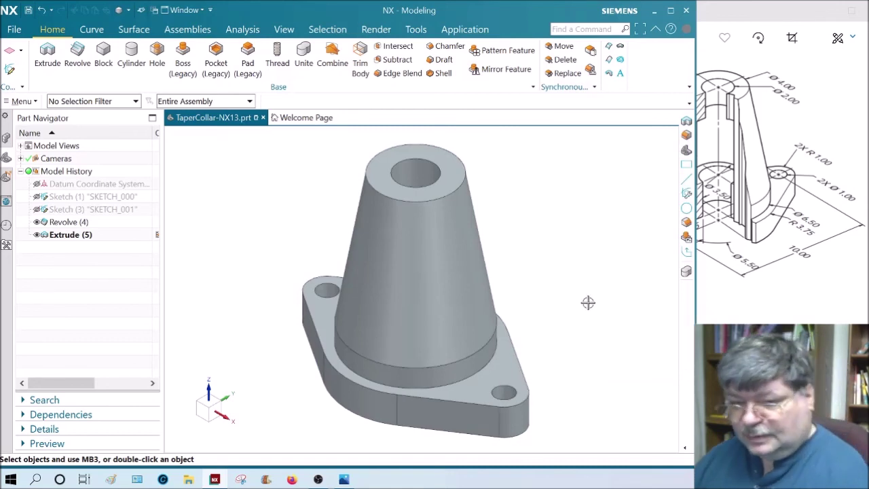